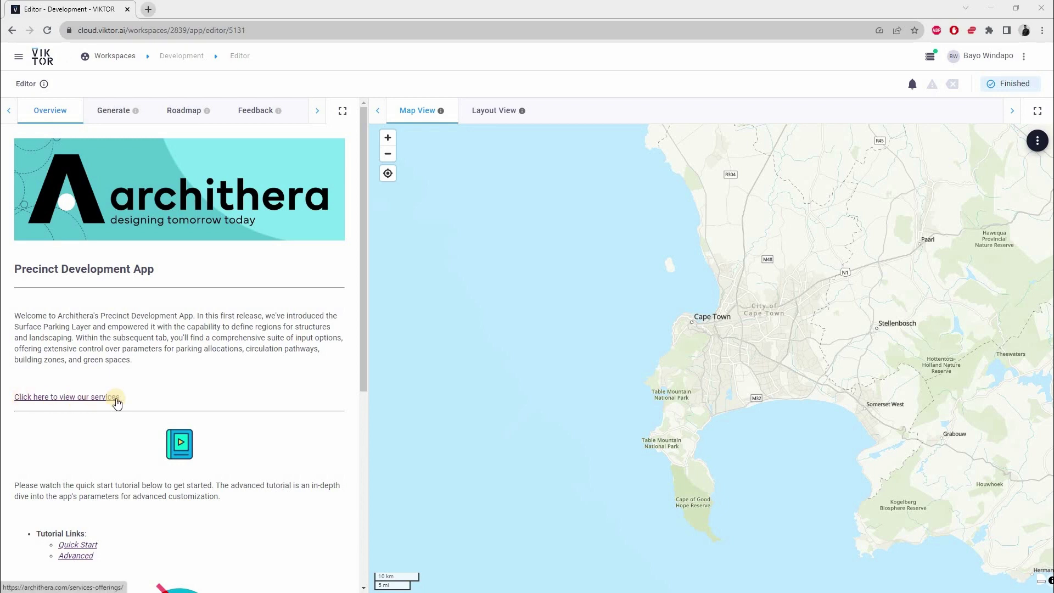
Read through the Overview introduction and tutorial links, then move to the Generate inputs.
scroll(82, 328, down, 4)
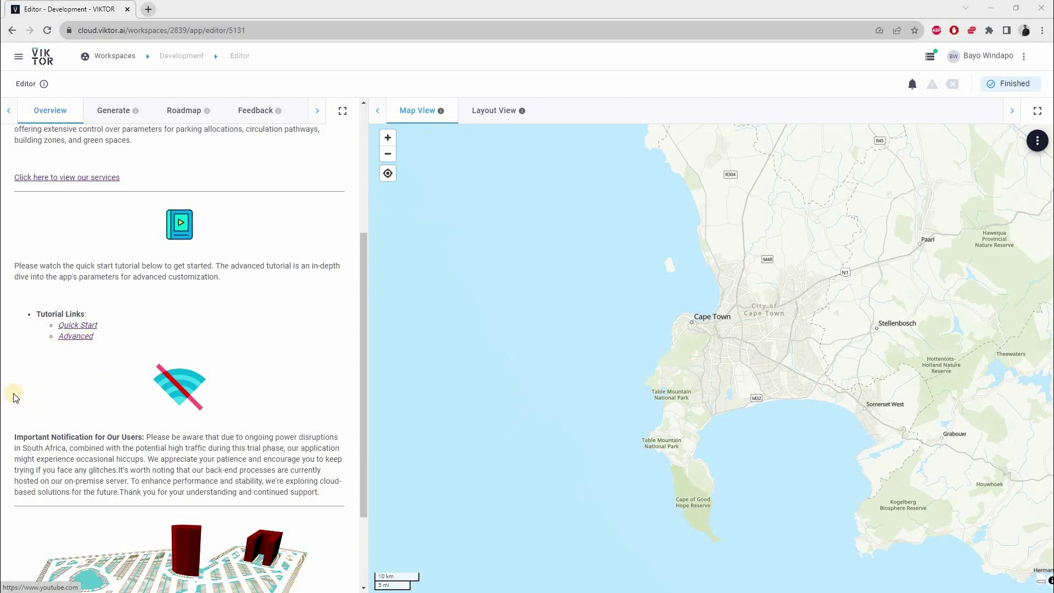
scroll(225, 392, down, 1)
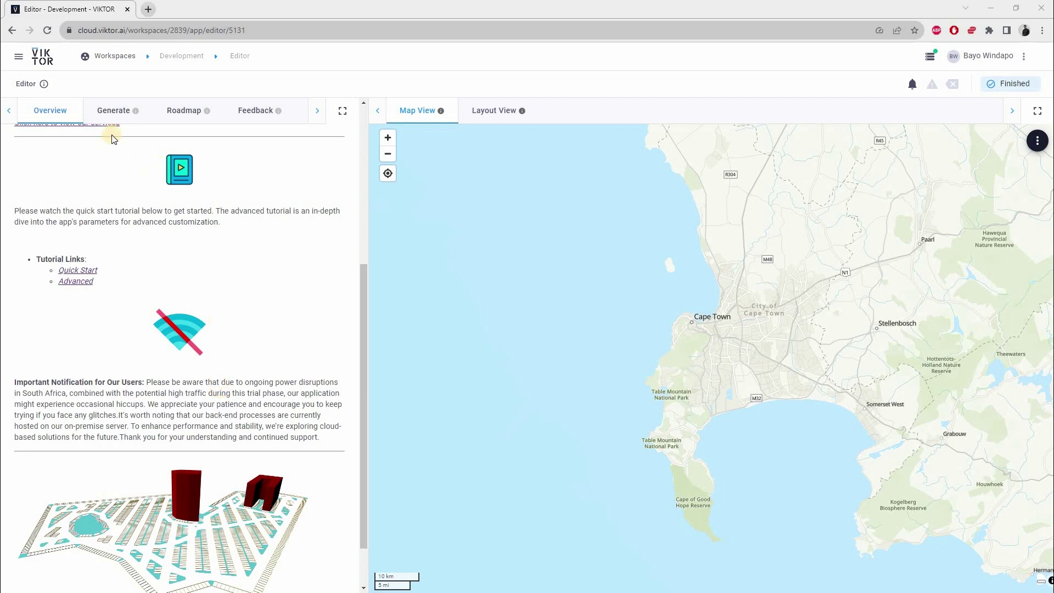
click(108, 114)
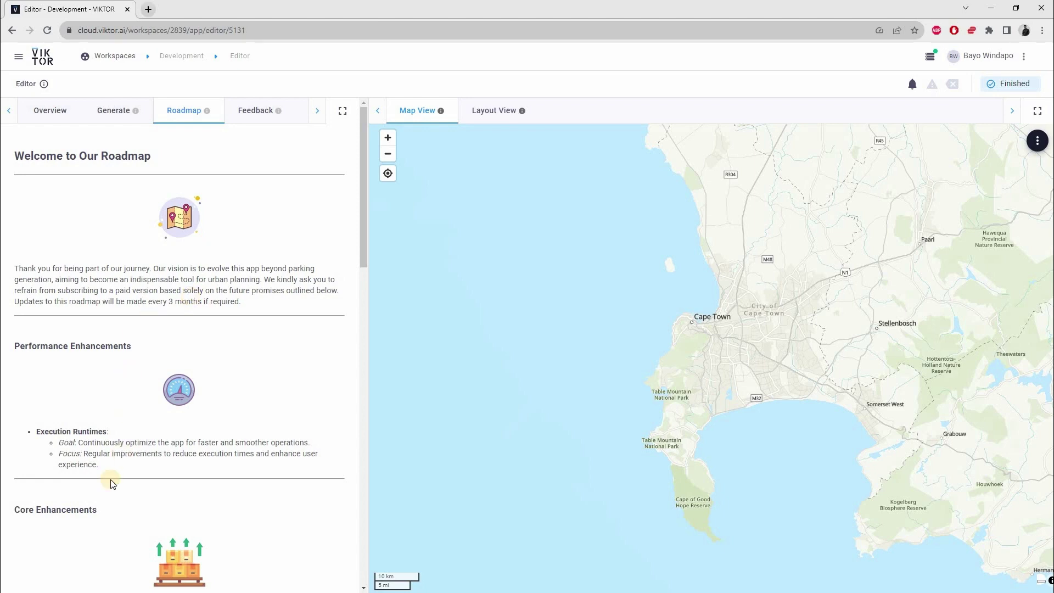
Read through the Roadmap's welcome text and performance goals, then go to the Feedback page.
scroll(109, 483, down, 1)
scroll(93, 434, down, 3)
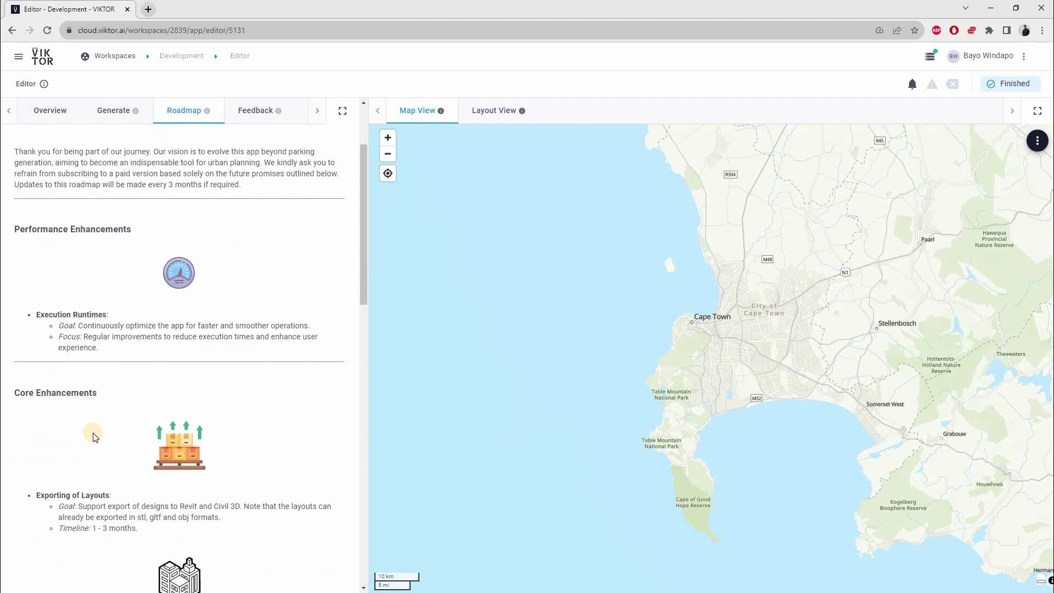
scroll(94, 437, down, 7)
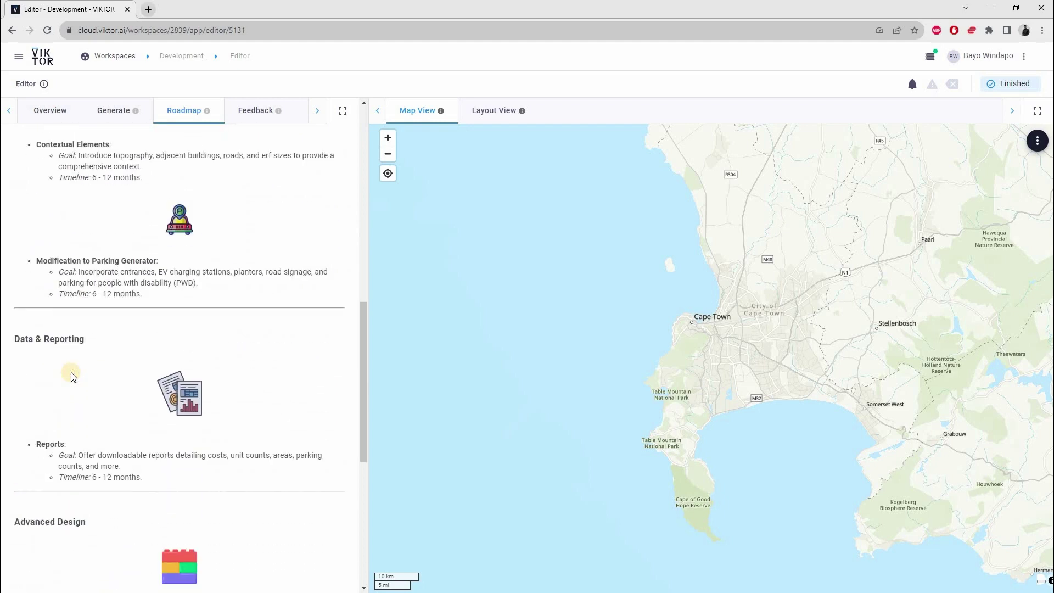
scroll(82, 373, down, 3)
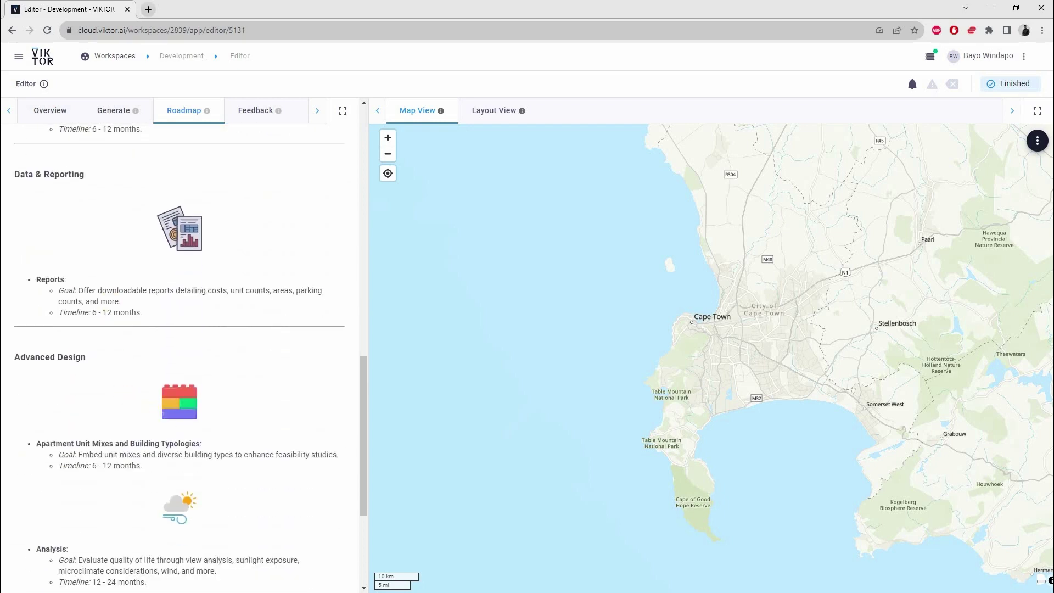
scroll(219, 309, down, 1)
scroll(221, 299, up, 12)
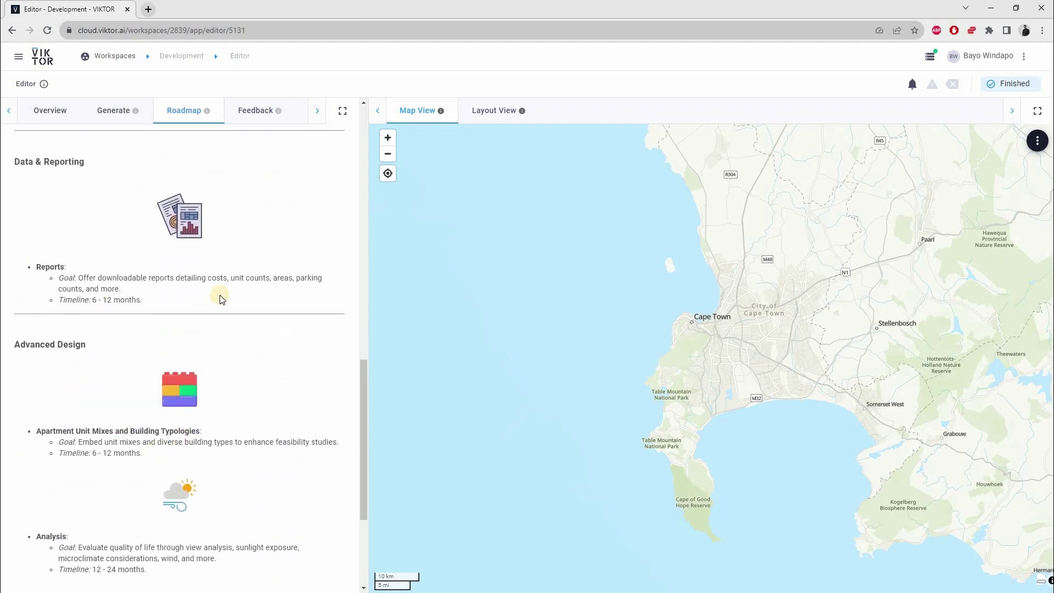
click(244, 111)
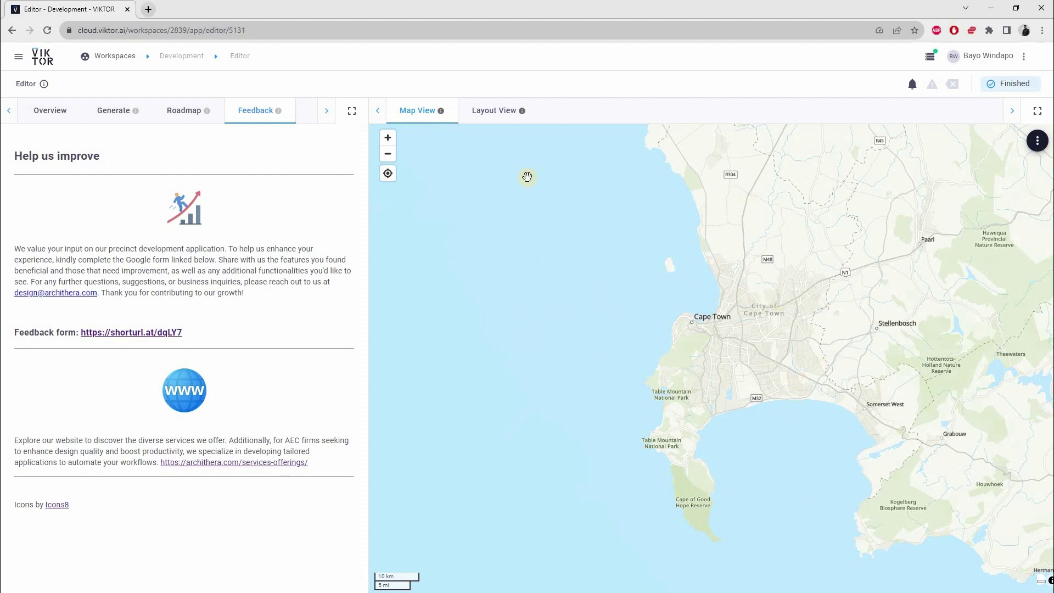
Check the Layout View, return to Map View, and go back to the Generate inputs.
click(495, 113)
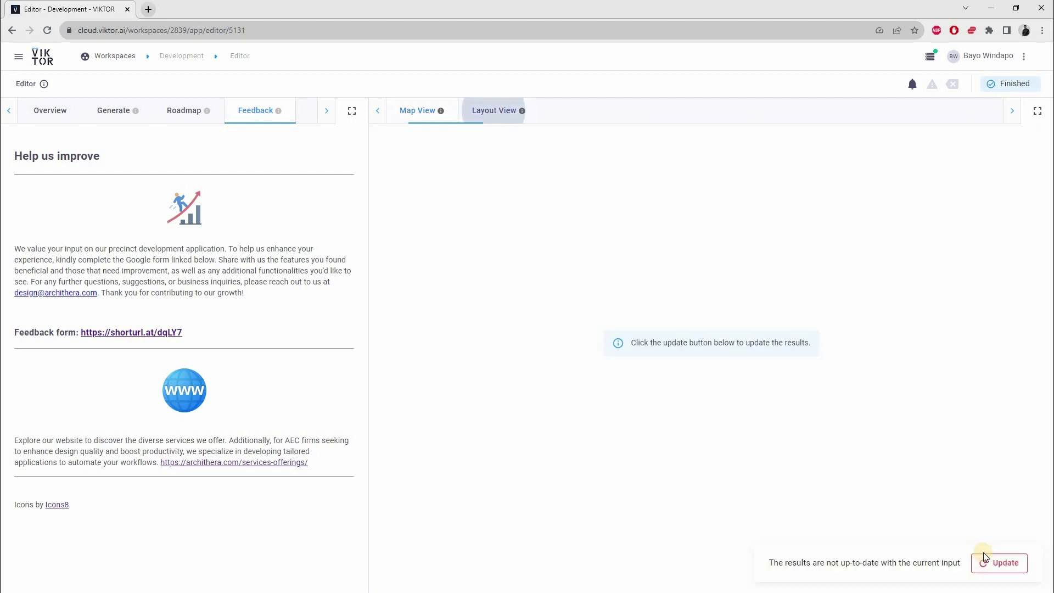
click(994, 566)
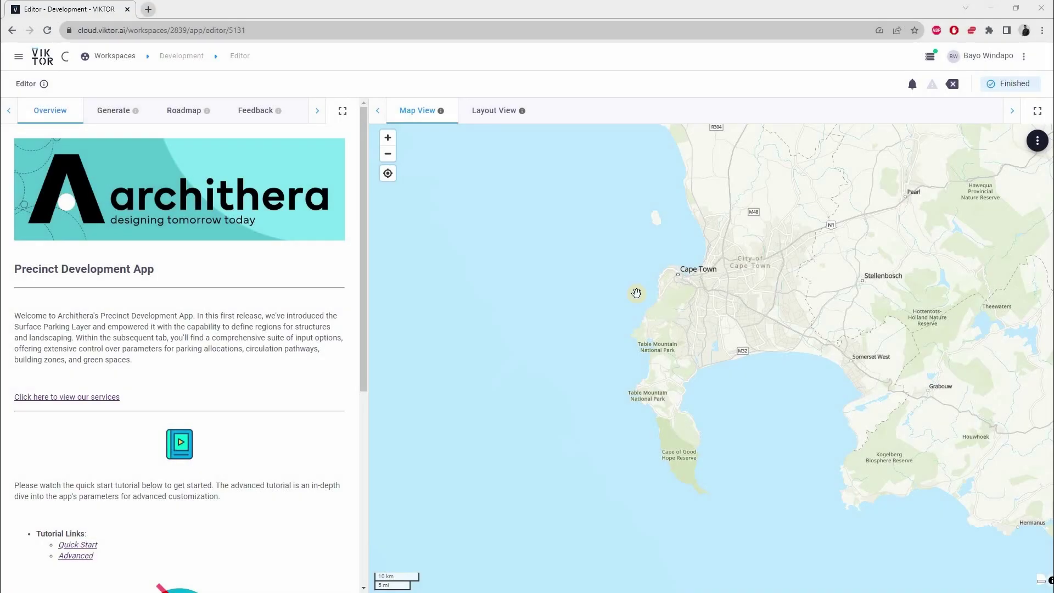
click(109, 113)
Show the Generate inputs and collapse then re-expand the Site inputs section.
click(123, 118)
mouse_move(138, 117)
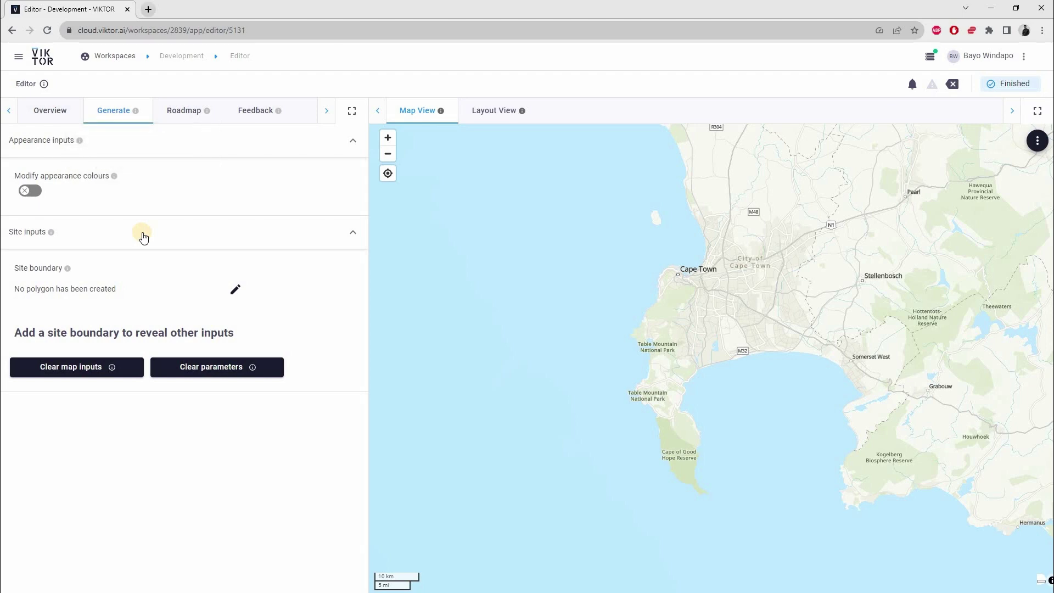
click(200, 233)
click(81, 231)
Start drawing the site boundary and zoom the map to Upper Leeuwen Street Park.
click(234, 291)
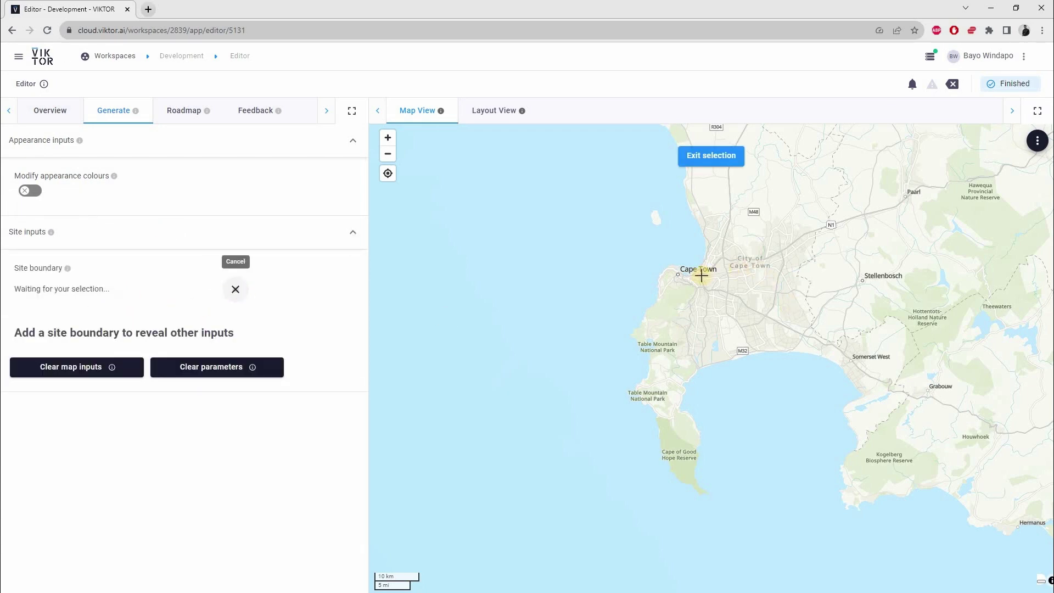
scroll(554, 280, down, 5)
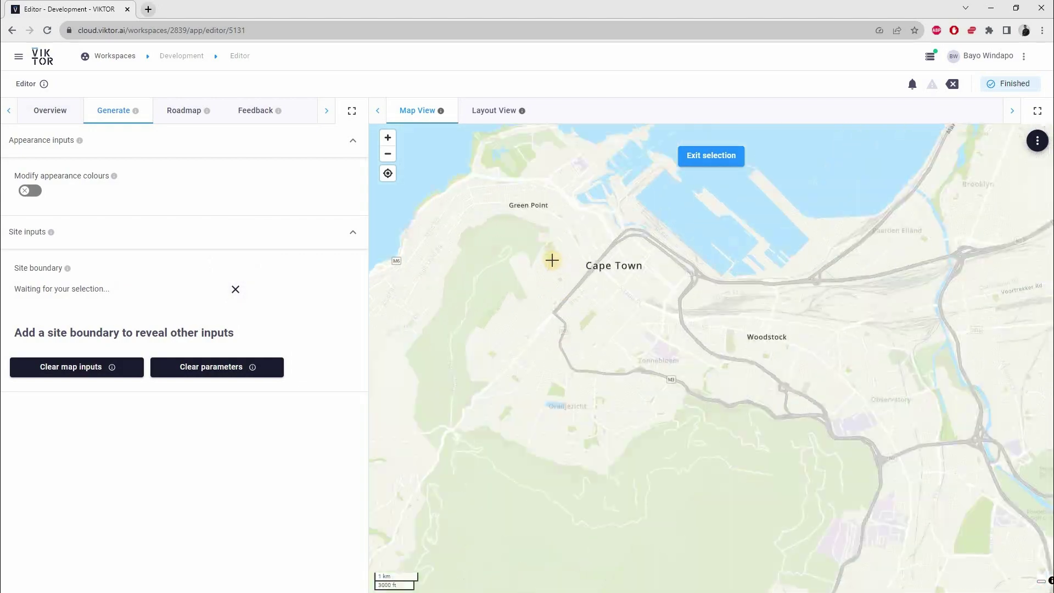
scroll(565, 304, down, 3)
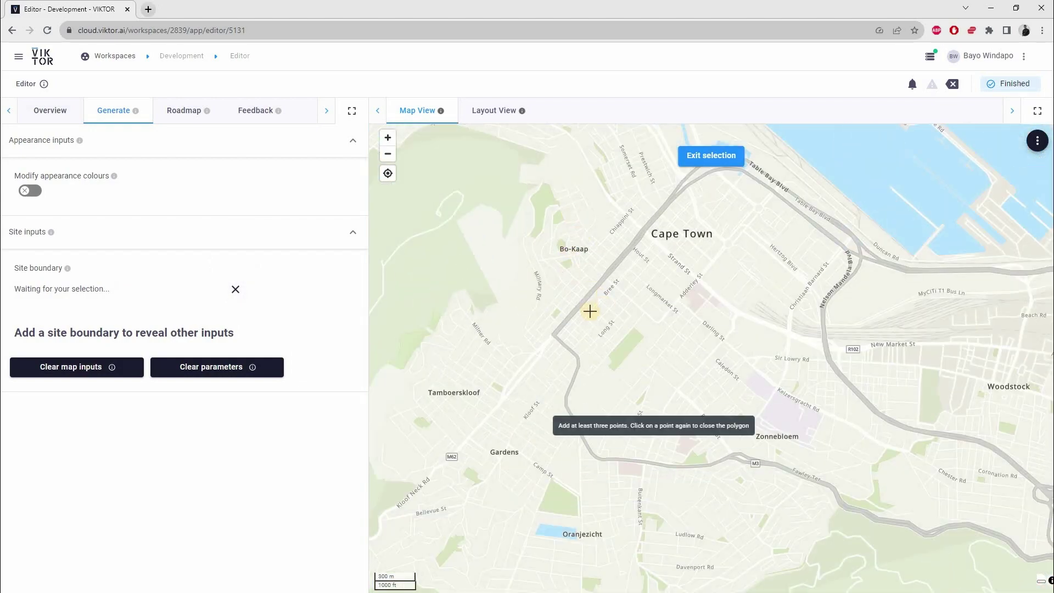
scroll(551, 314, down, 2)
scroll(576, 326, up, 4)
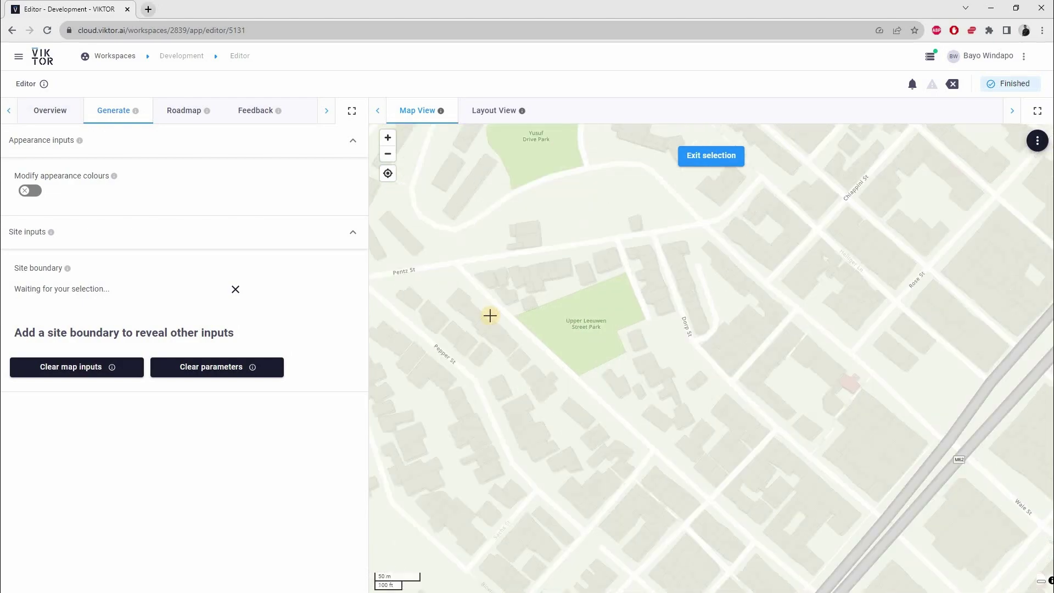
scroll(645, 297, up, 3)
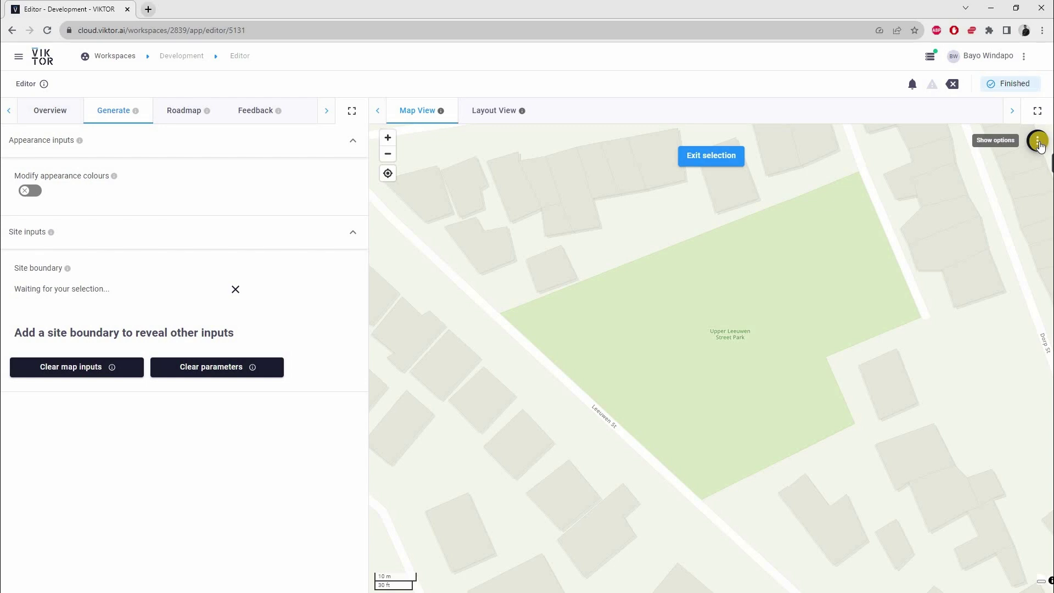
Switch the map to satellite imagery.
click(1038, 142)
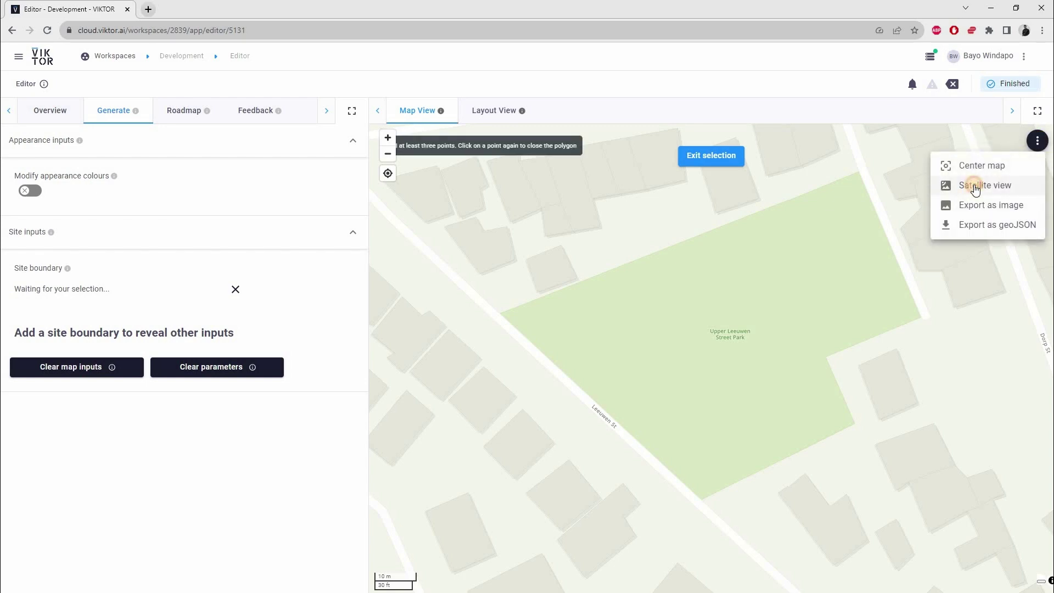
click(976, 187)
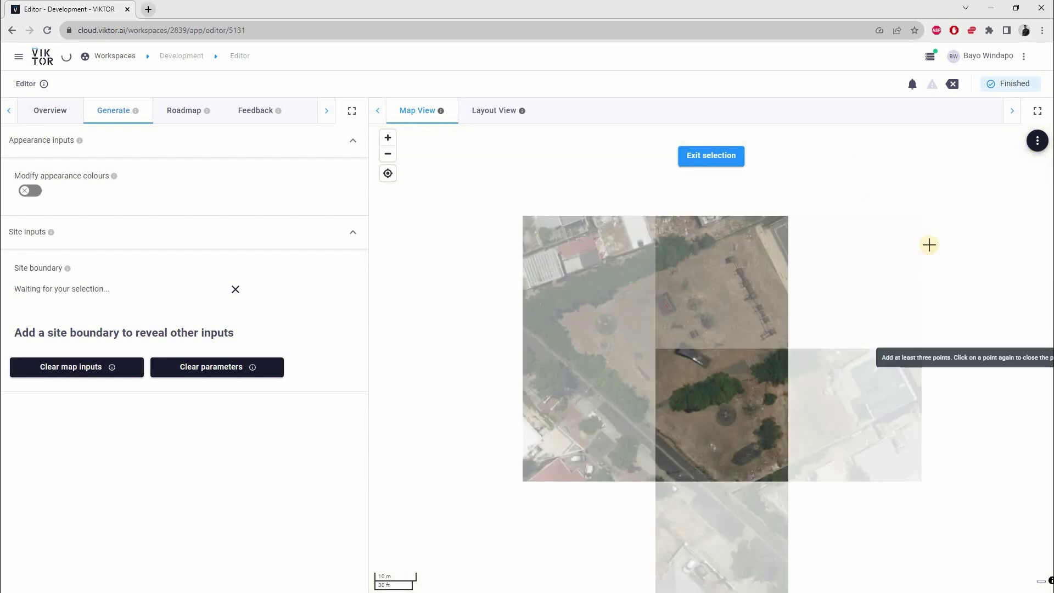
click(1036, 142)
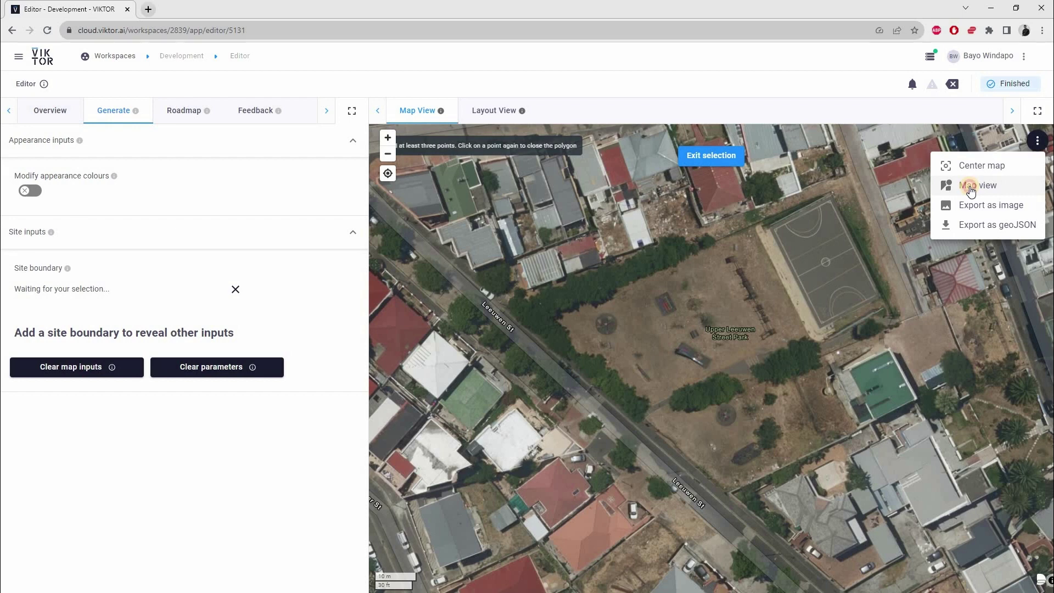
Return to street map and trace a closed six-corner boundary around Upper Leeuwen Street Park.
click(948, 187)
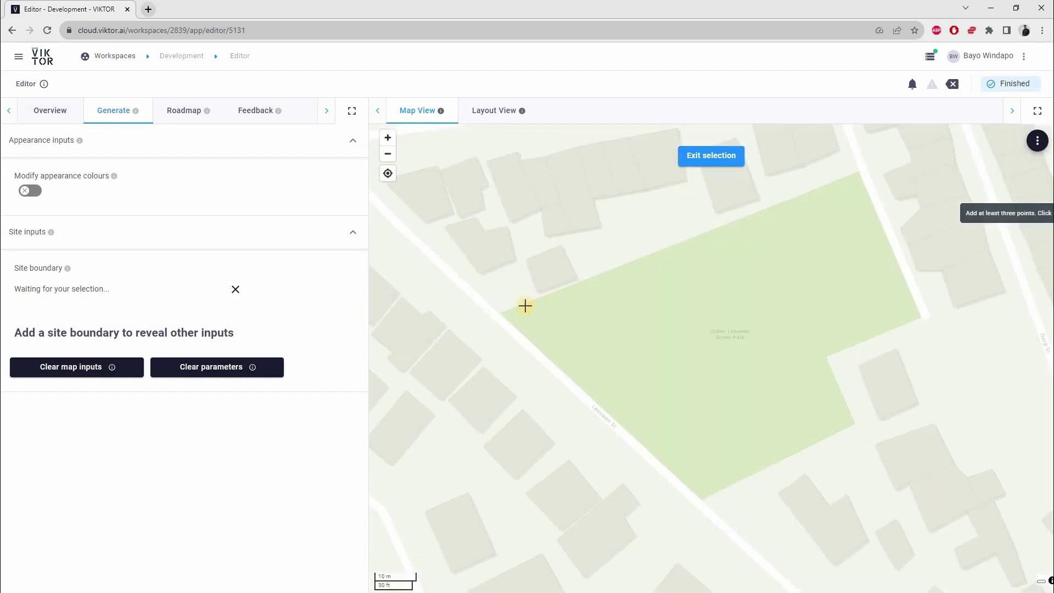
click(503, 313)
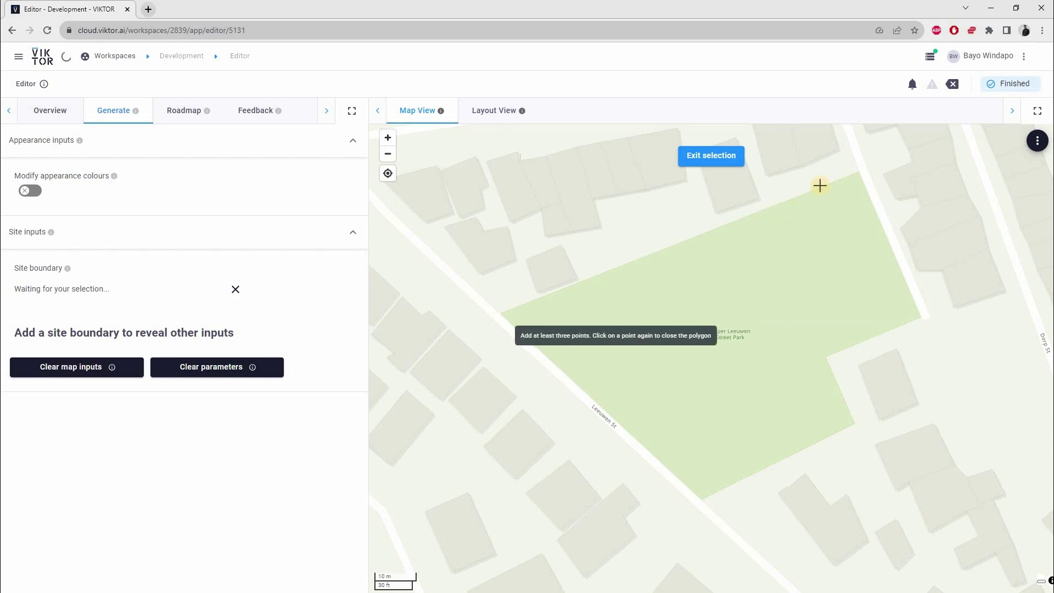
click(858, 172)
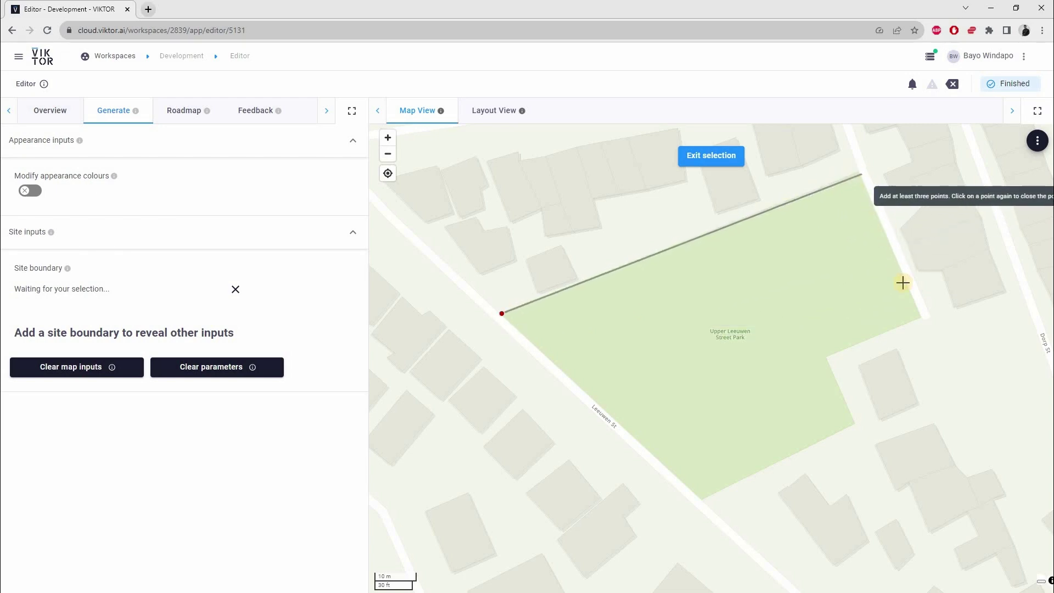
click(920, 317)
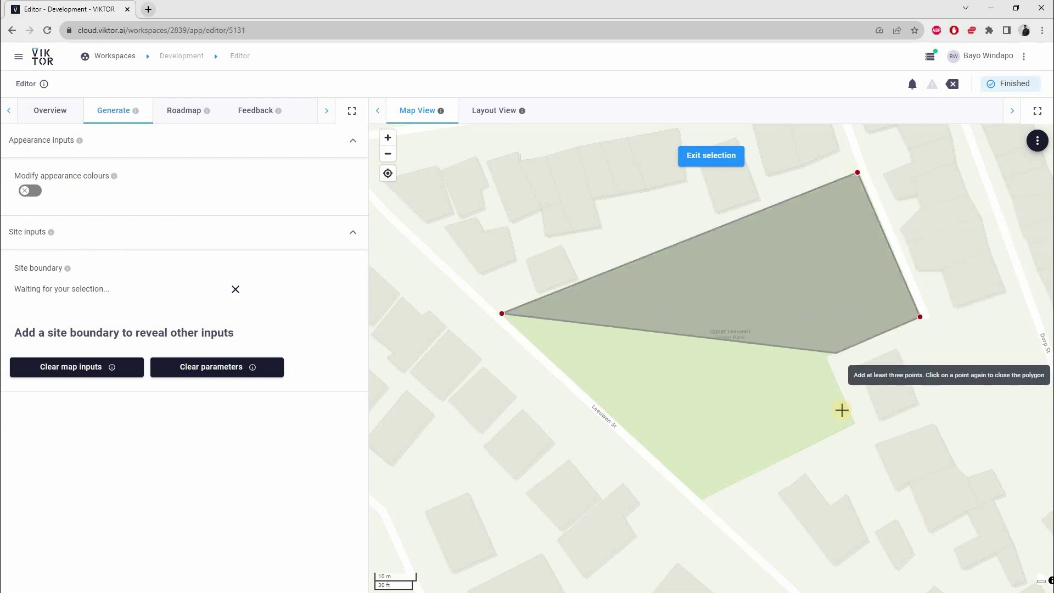
click(854, 424)
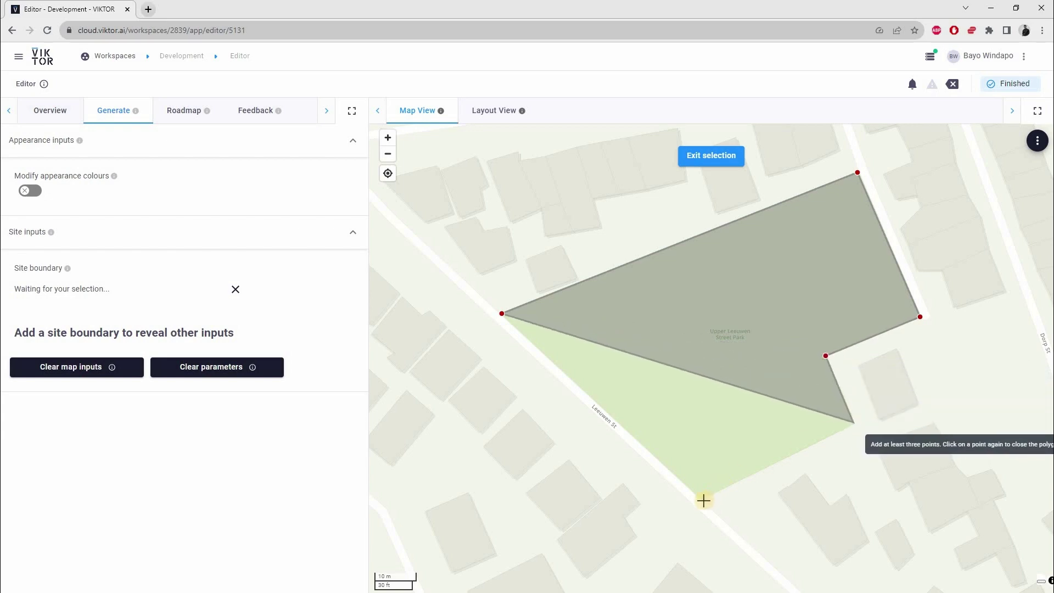
click(704, 501)
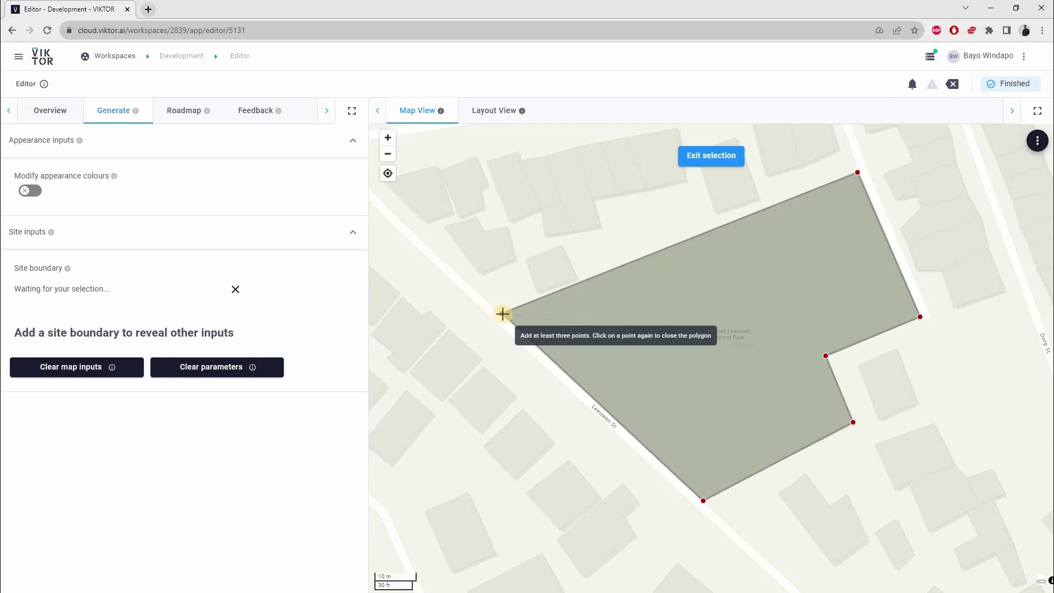
click(503, 314)
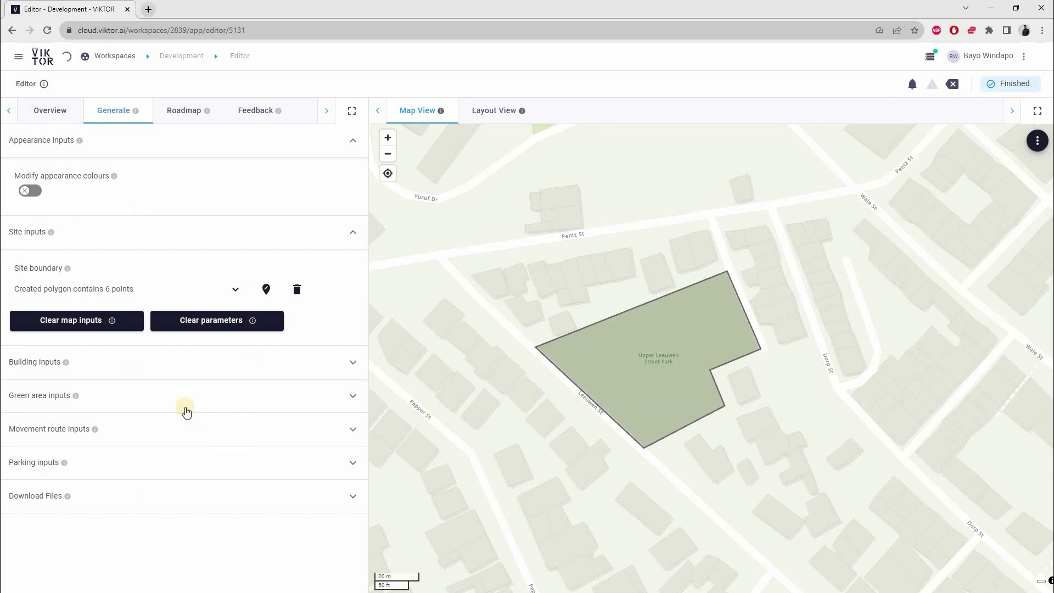
click(181, 376)
Draw the first movement route west to east across the park, adding a middle vertex.
click(174, 373)
click(174, 398)
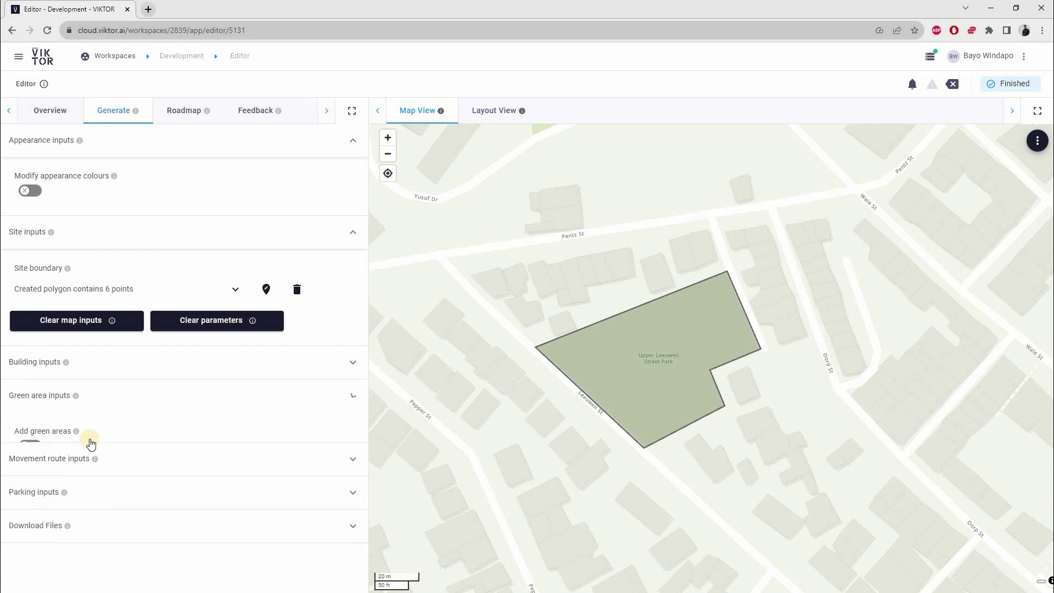
click(113, 394)
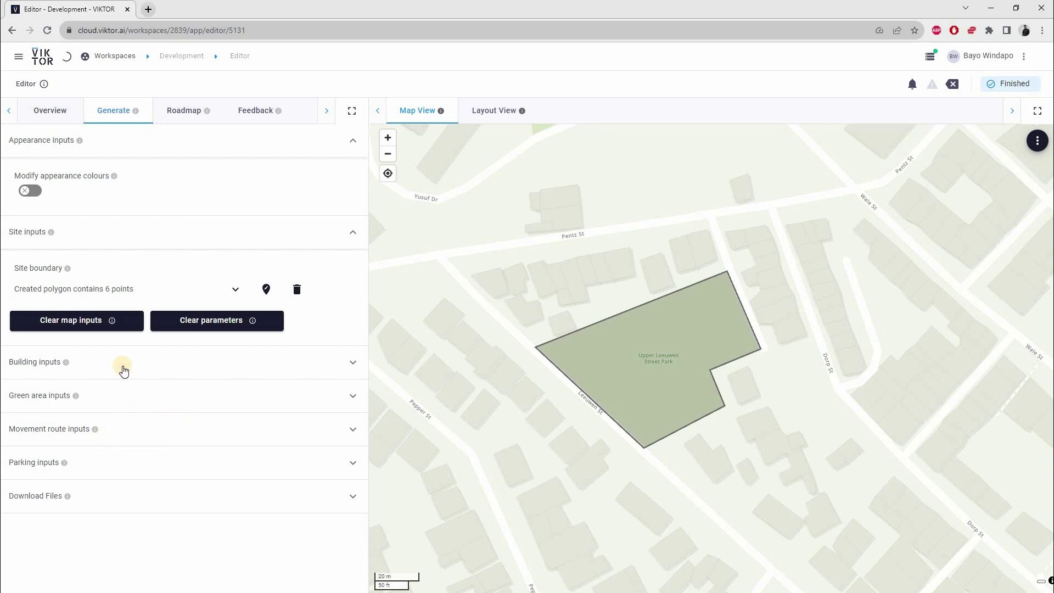
click(167, 432)
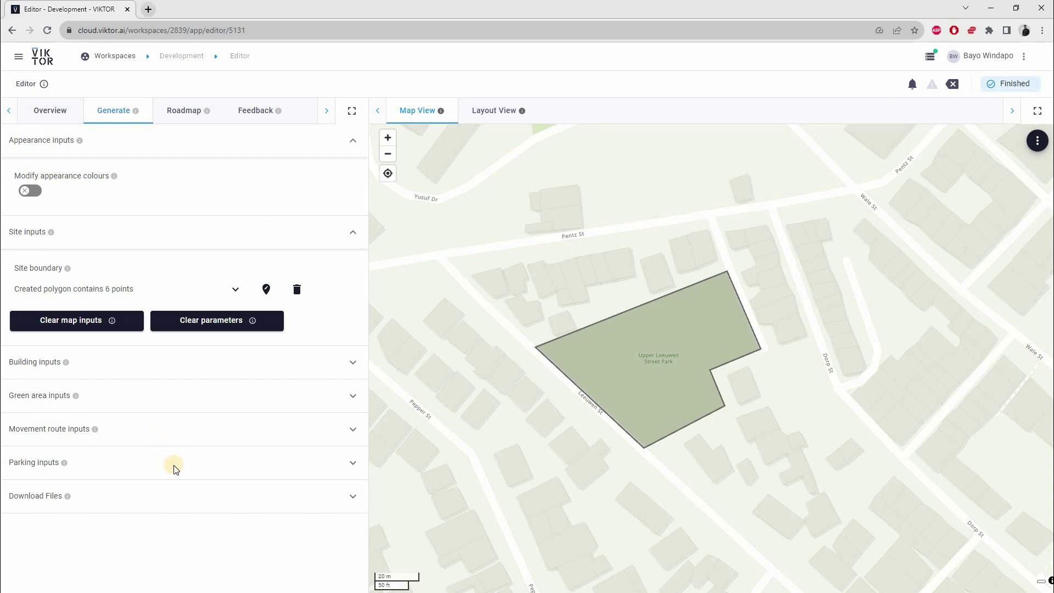
scroll(235, 431, down, 2)
click(229, 425)
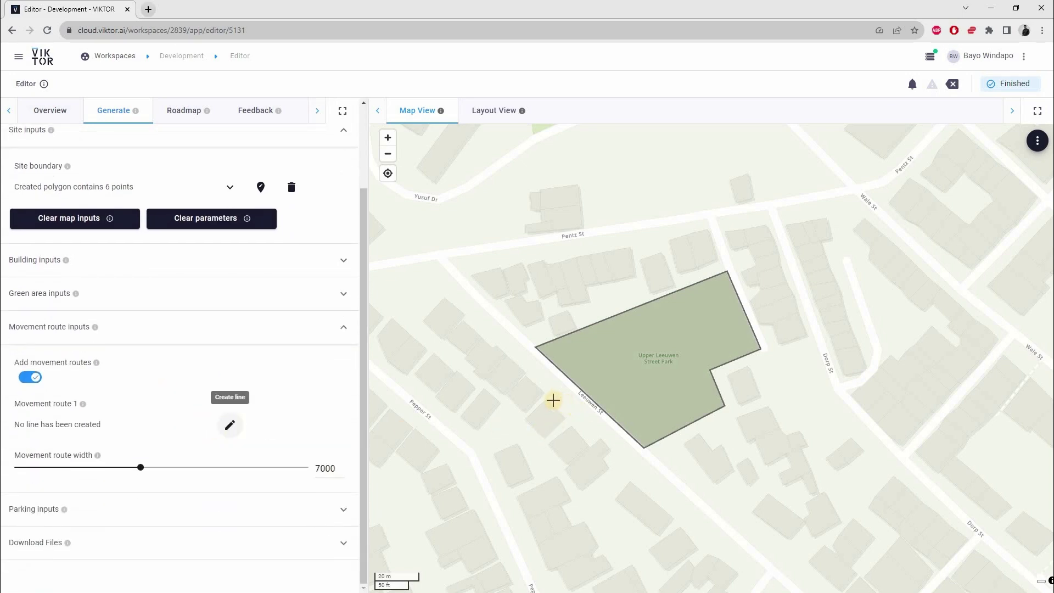
click(542, 400)
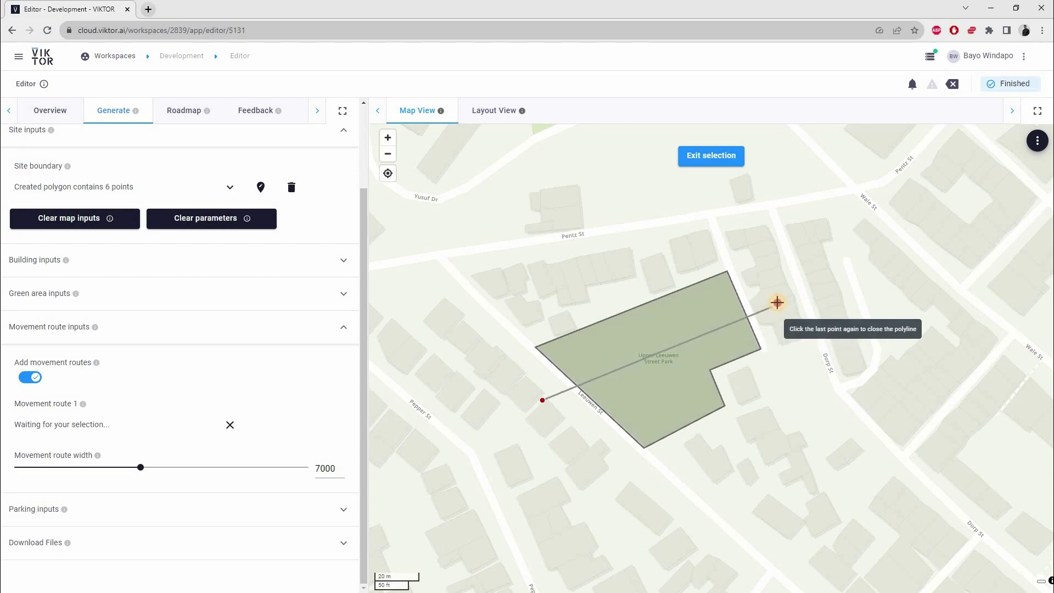
click(777, 302)
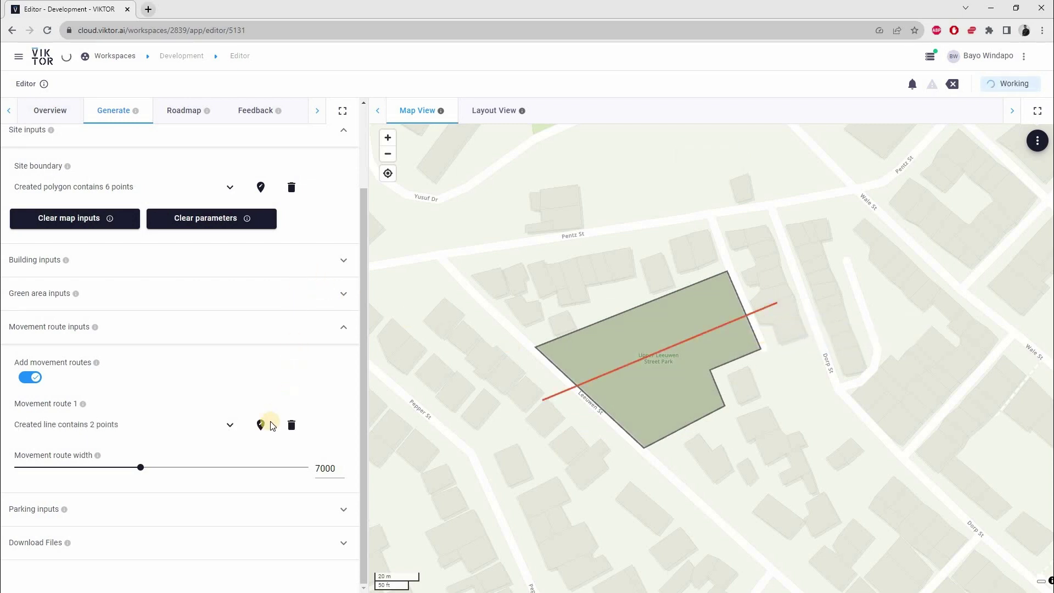
click(260, 426)
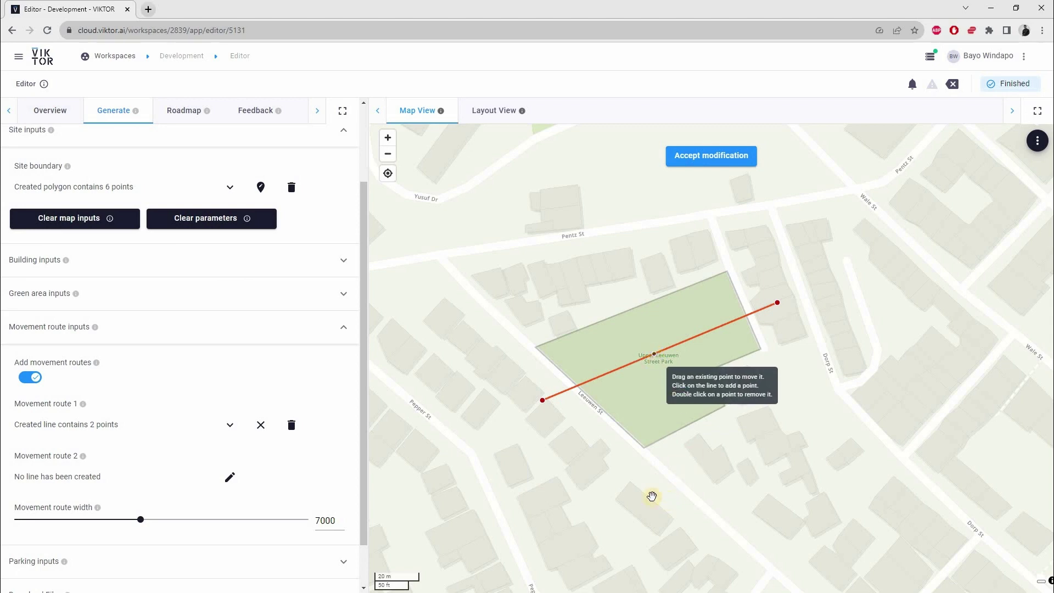
click(654, 354)
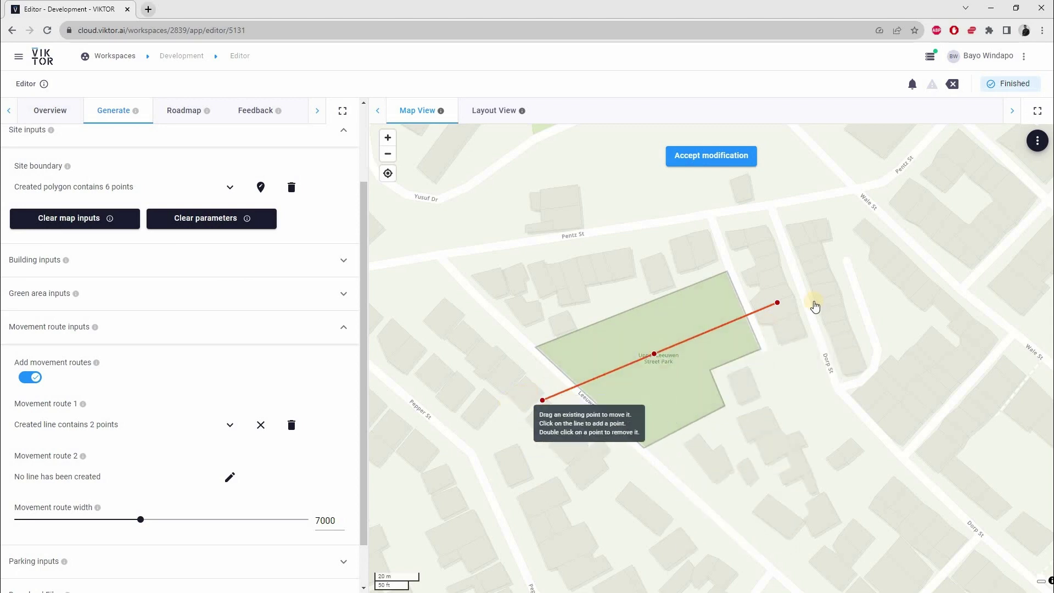
click(714, 158)
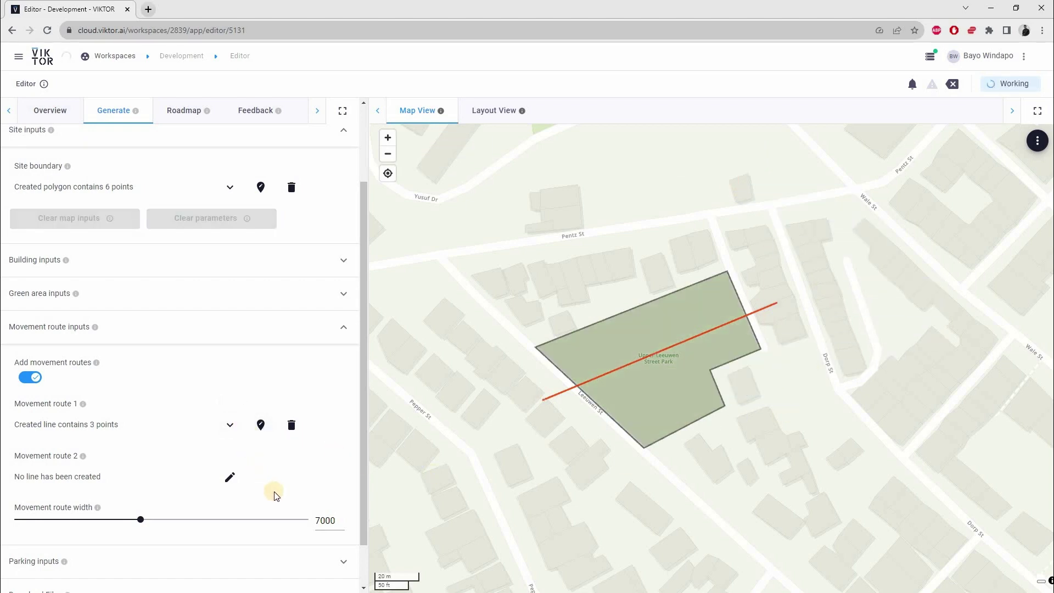
Draw a second movement route crossing the park north to south and commit it.
click(231, 486)
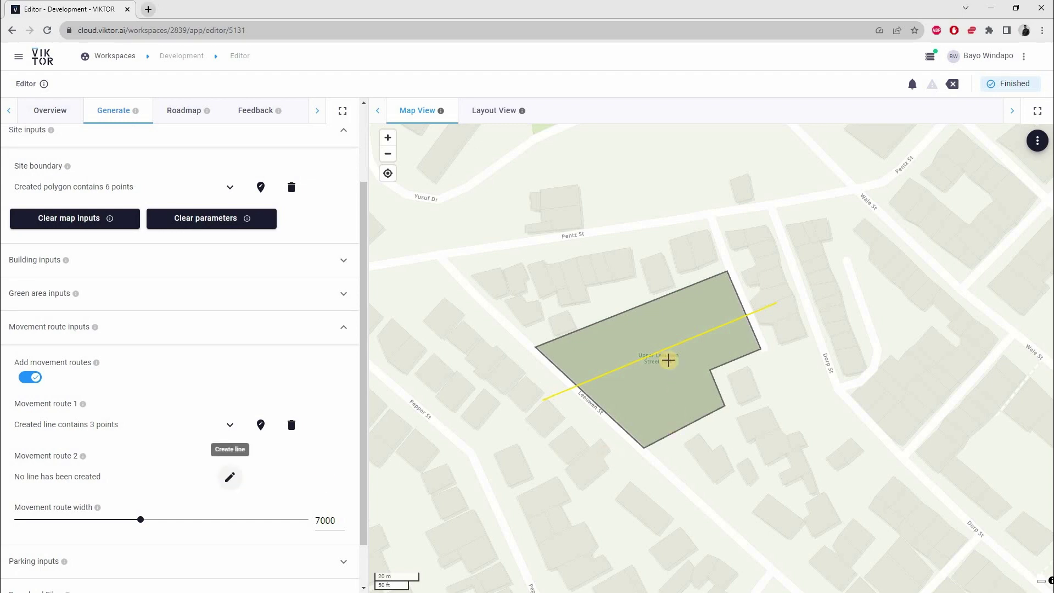
double_click(713, 445)
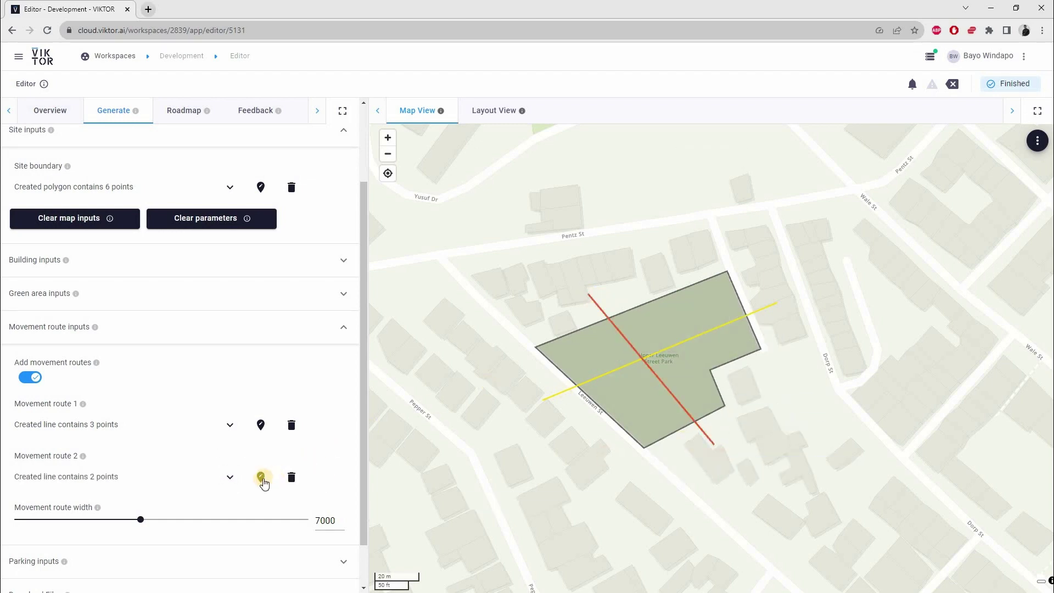
click(261, 478)
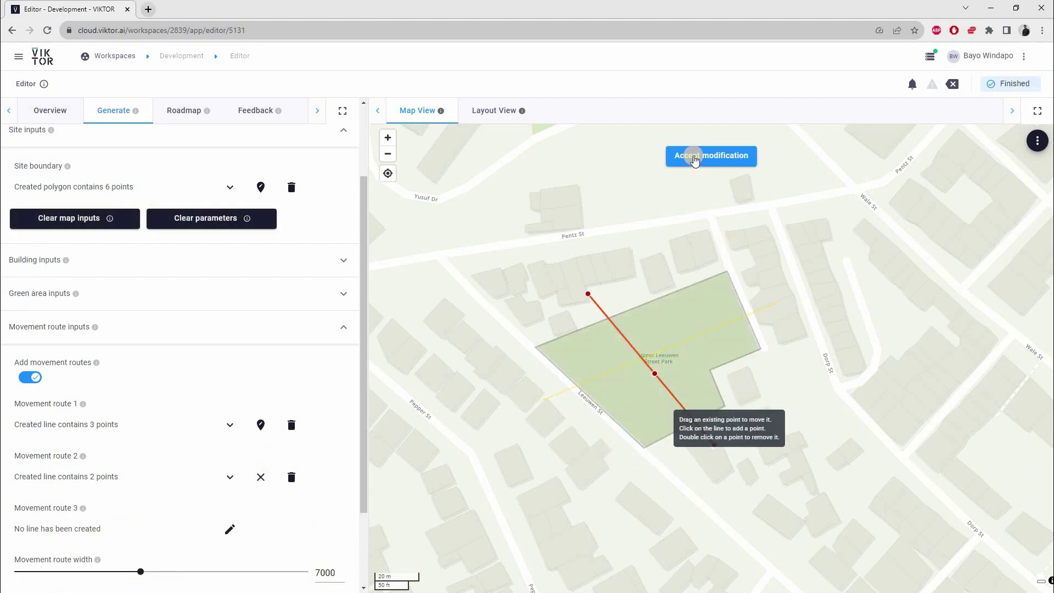
key(Return)
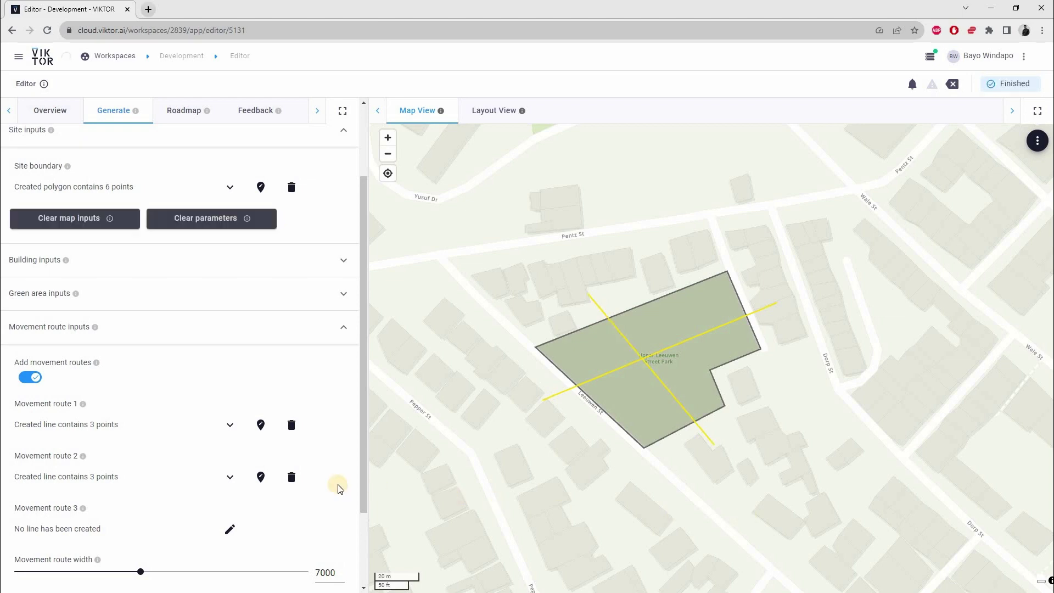
Set the parking spot width to 1820 and length to 3360 in the Parking inputs.
click(184, 327)
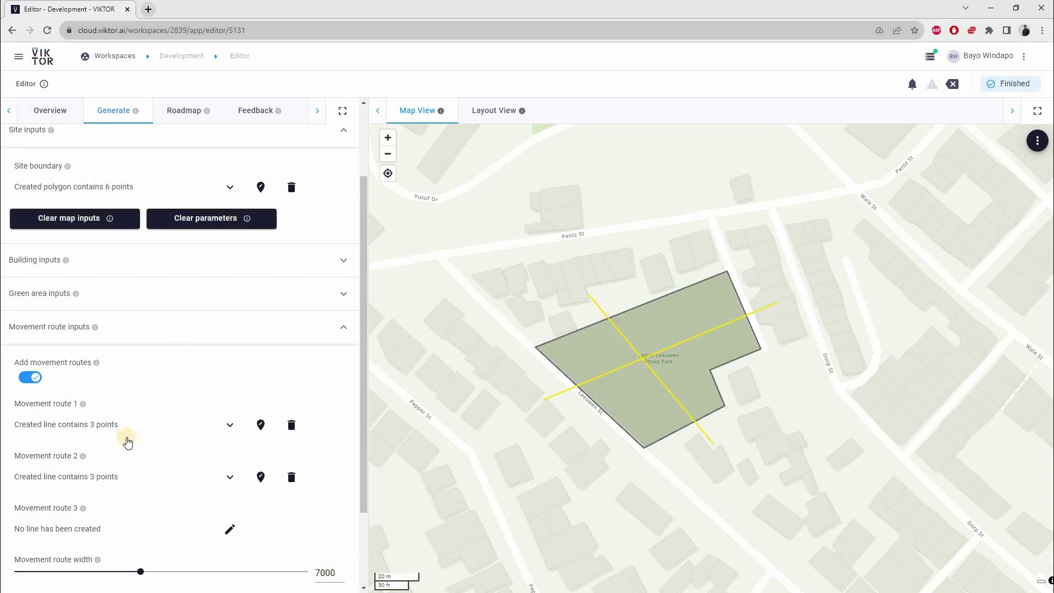
click(126, 463)
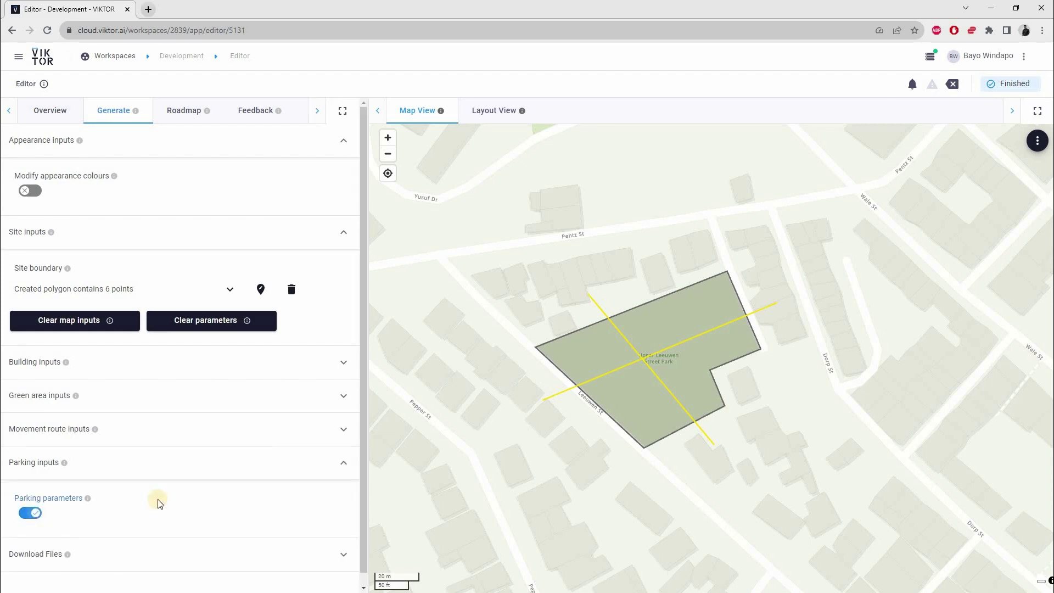
scroll(325, 432, down, 2)
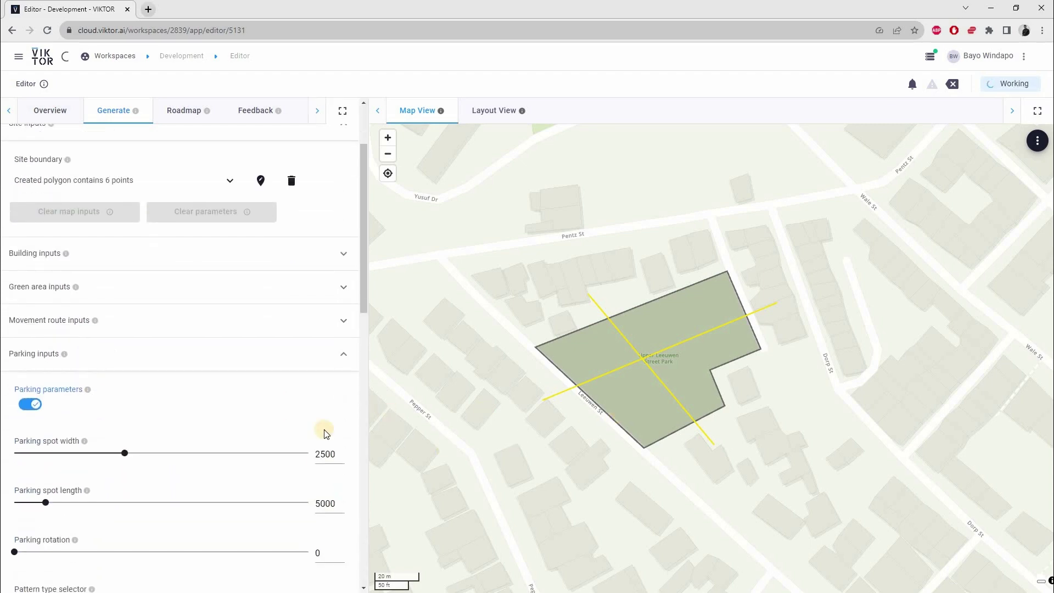
scroll(175, 432, down, 3)
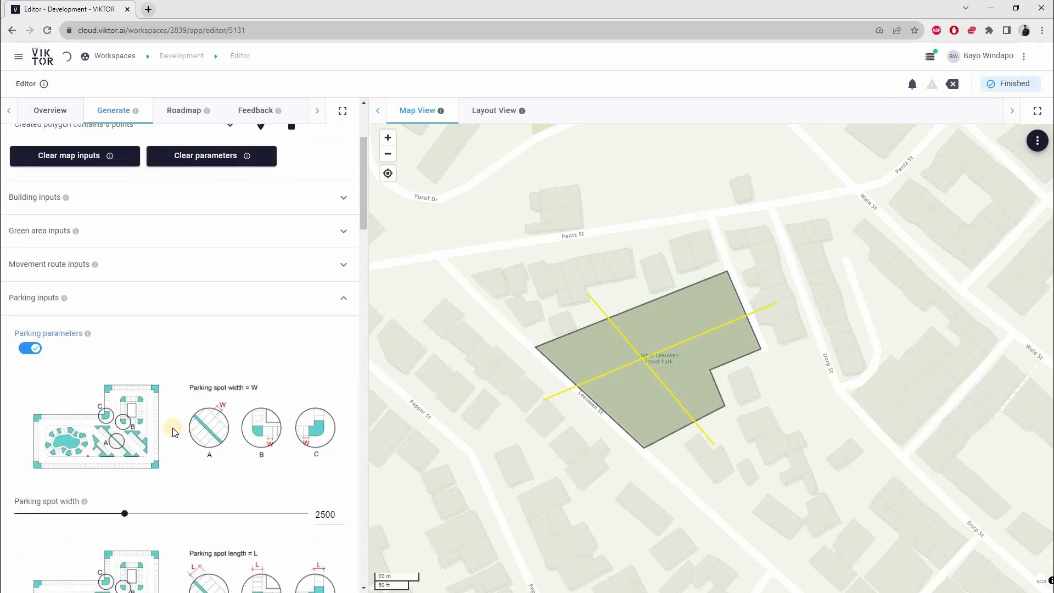
scroll(199, 380, down, 1)
scroll(149, 404, up, 1)
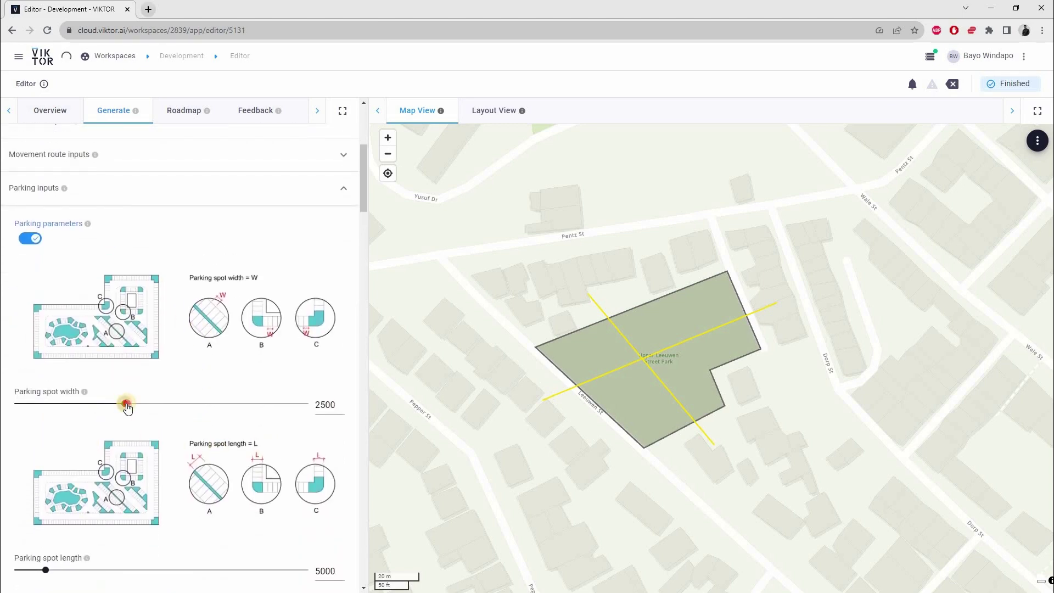
drag(96, 411, 89, 412)
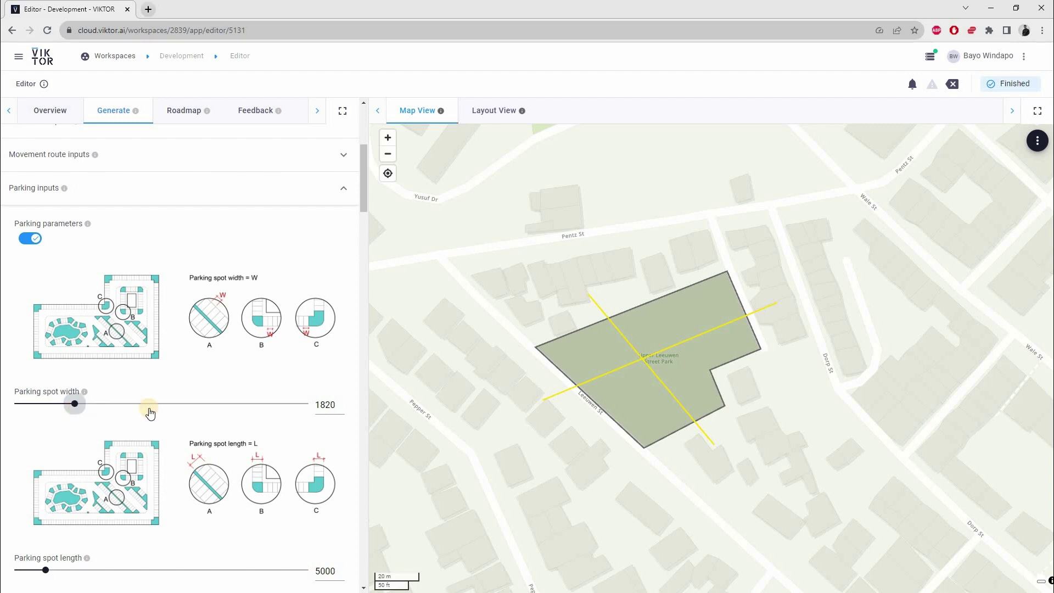
scroll(52, 459, down, 2)
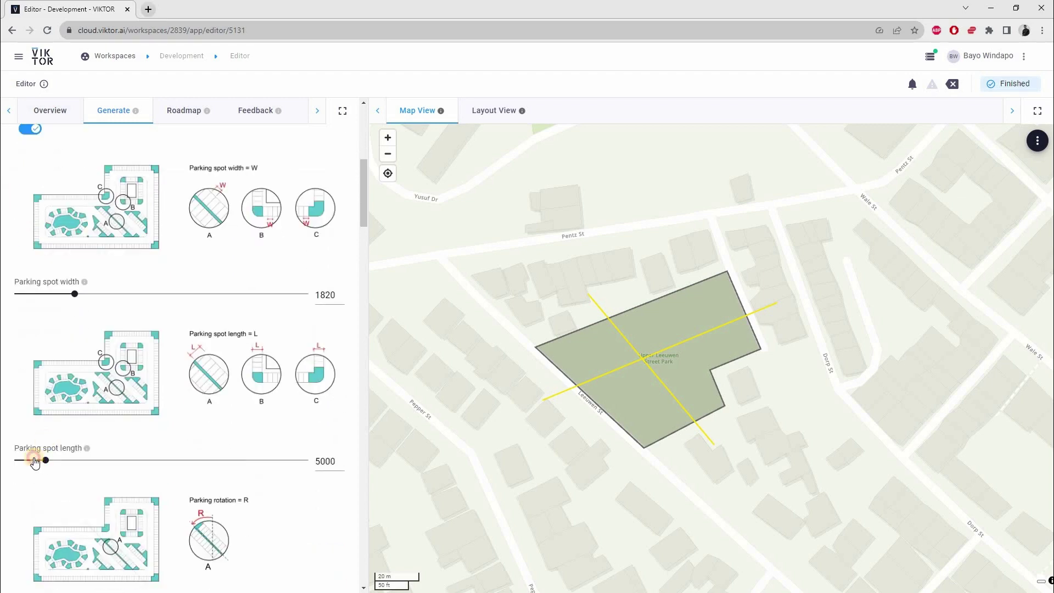
mouse_move(34, 462)
mouse_down()
mouse_move(43, 461)
mouse_move(29, 461)
mouse_up()
scroll(209, 258, up, 1)
scroll(184, 397, down, 3)
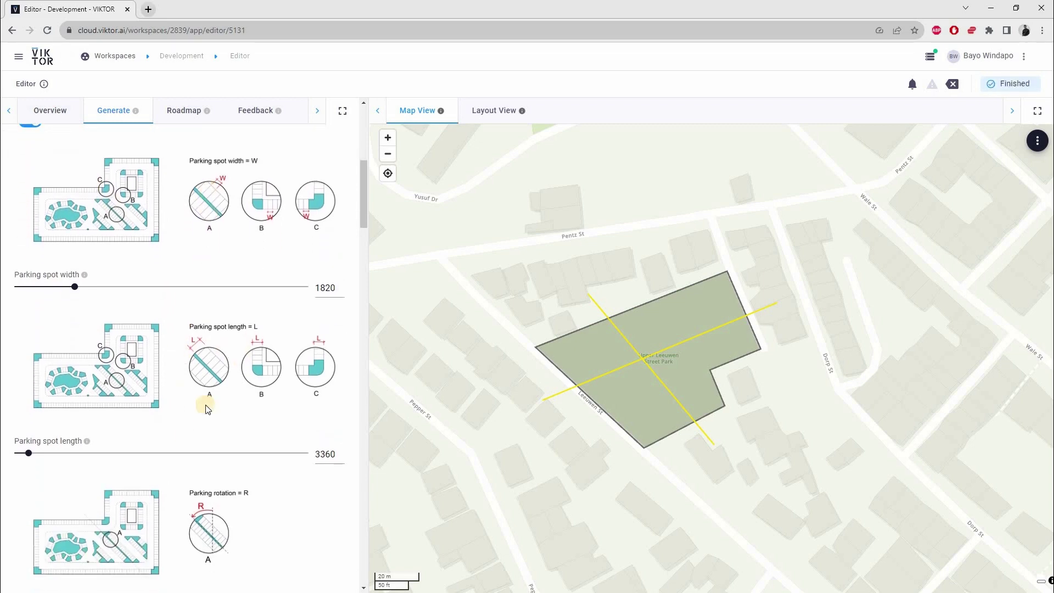
scroll(213, 360, up, 3)
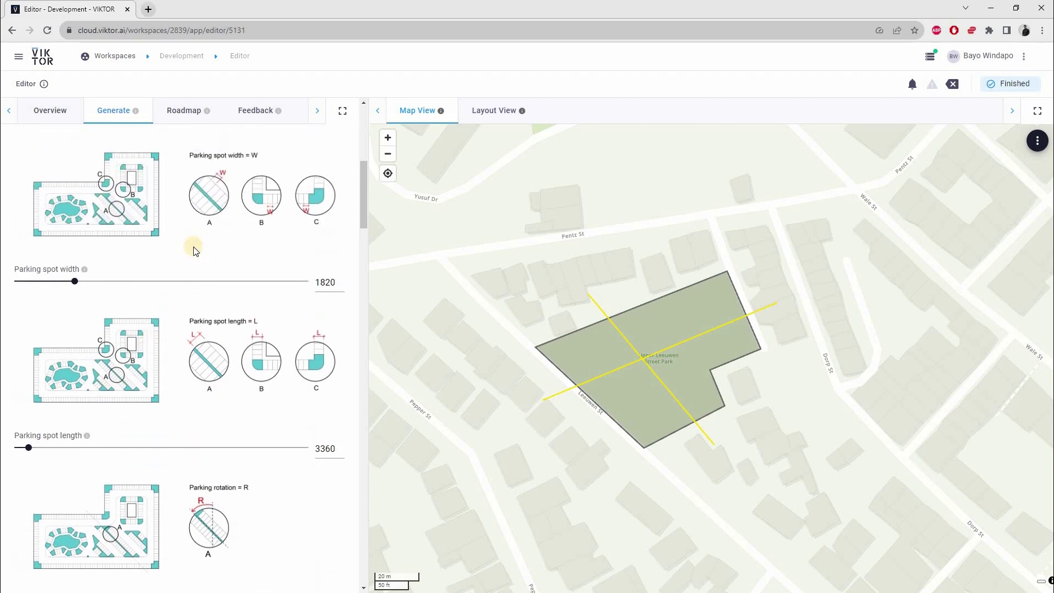
scroll(129, 189, up, 1)
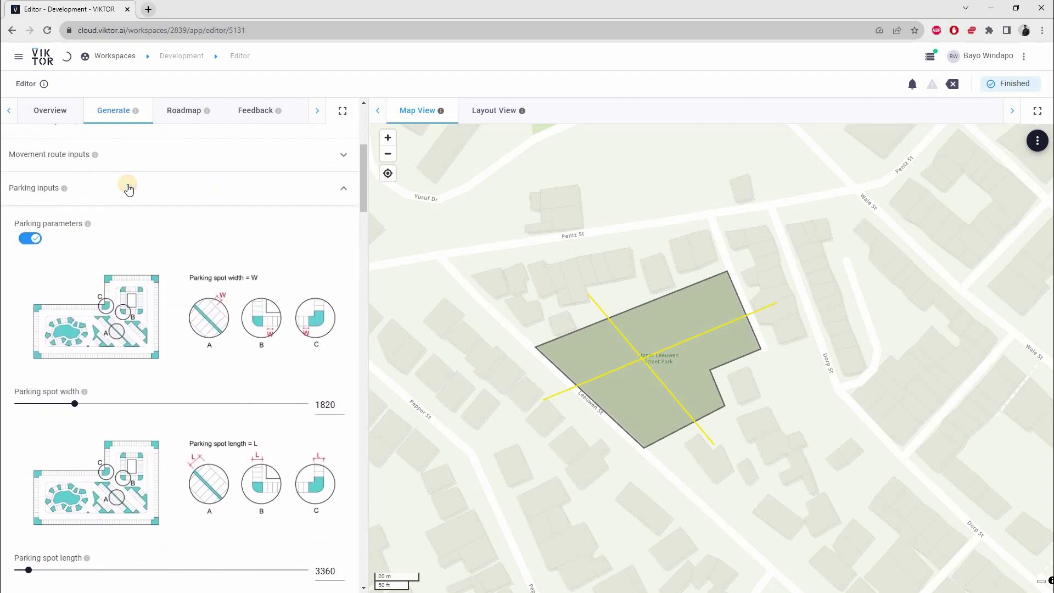
click(129, 190)
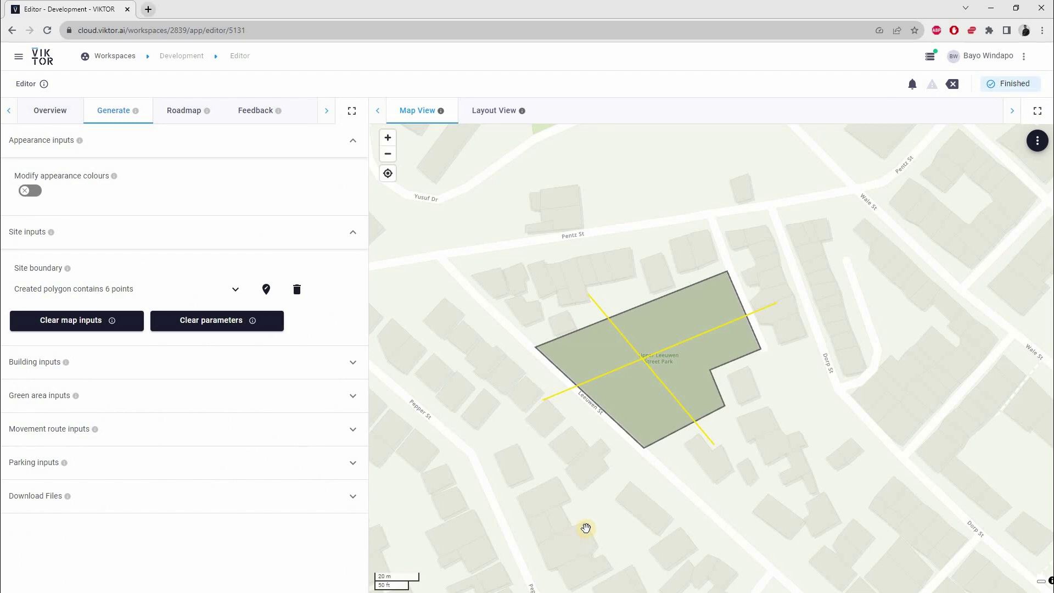
Show the 3-D layout (145 spots, 474 m² green area) and orbit it from several sides.
click(495, 111)
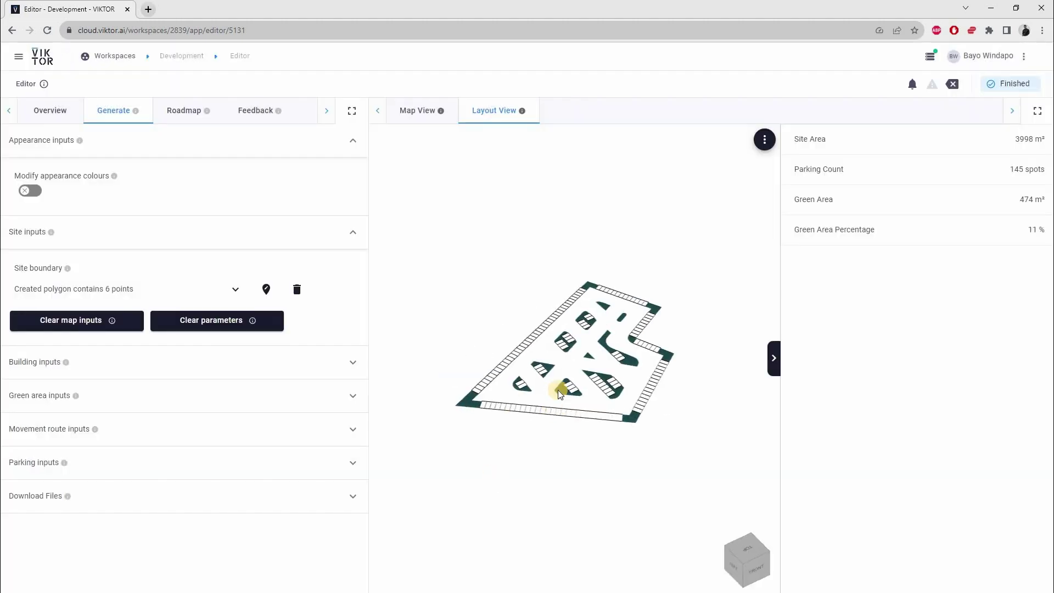
mouse_move(562, 403)
mouse_down()
mouse_move(541, 414)
mouse_move(569, 402)
mouse_move(624, 407)
mouse_move(504, 412)
mouse_move(562, 407)
mouse_up()
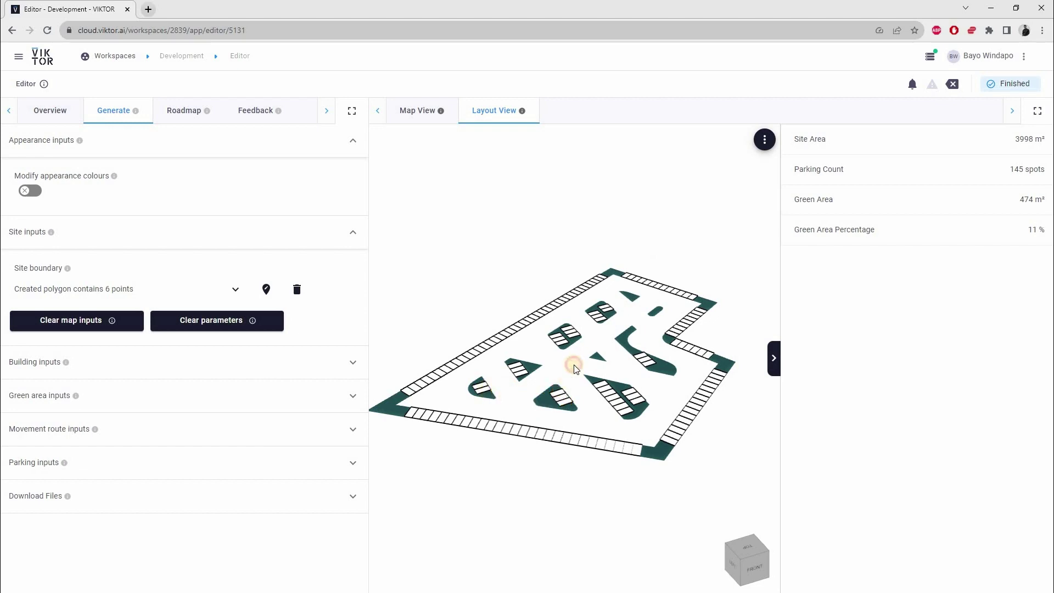
drag(574, 364, 538, 398)
drag(618, 411, 555, 378)
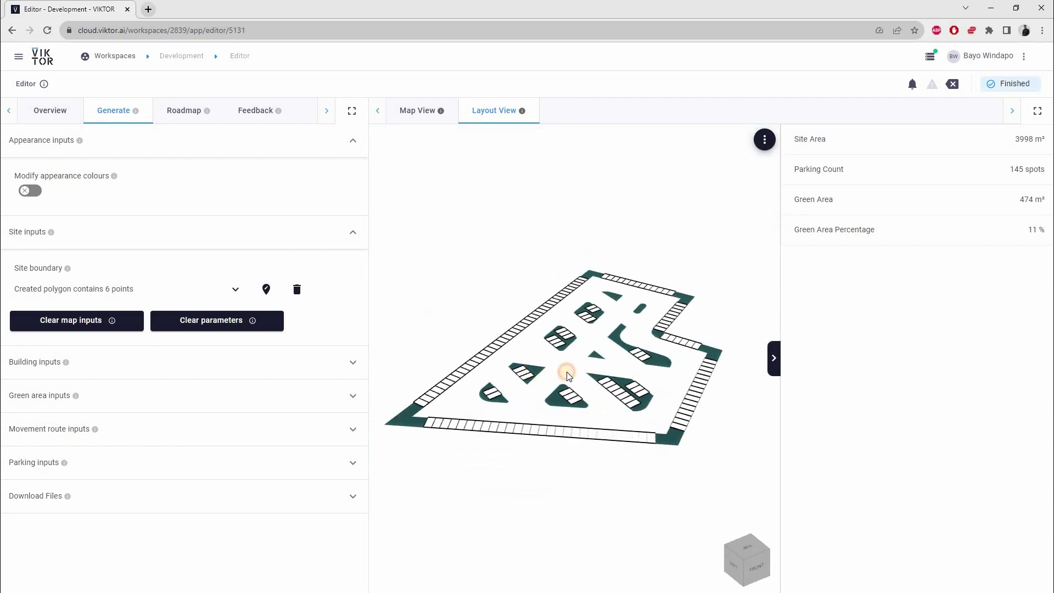
click(174, 437)
scroll(187, 471, down, 4)
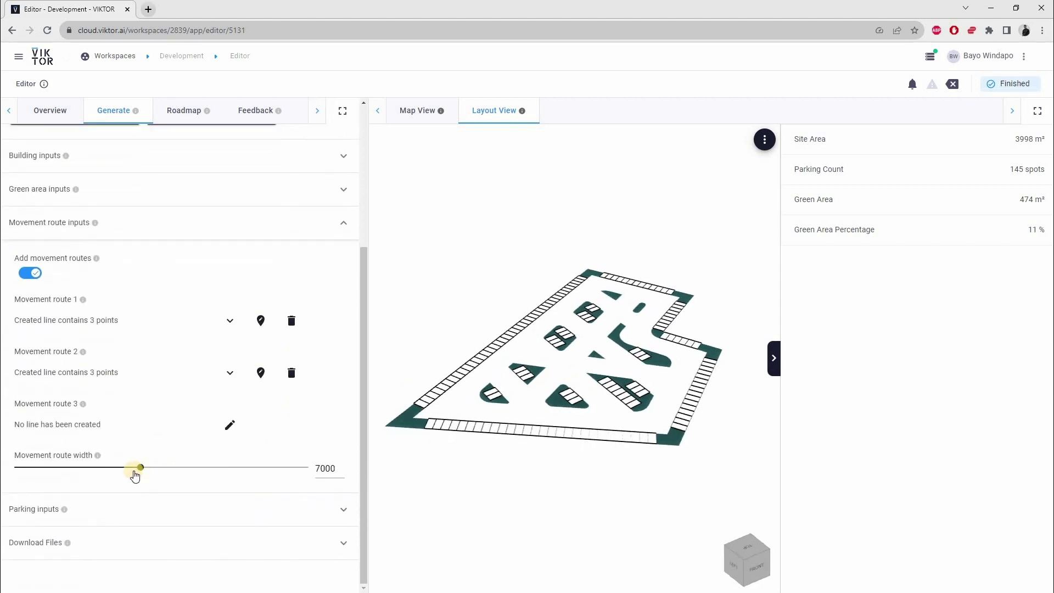
Cut the movement route width to 3610 and recalculate, giving 163 spots and 520 m² green.
drag(138, 471, 69, 468)
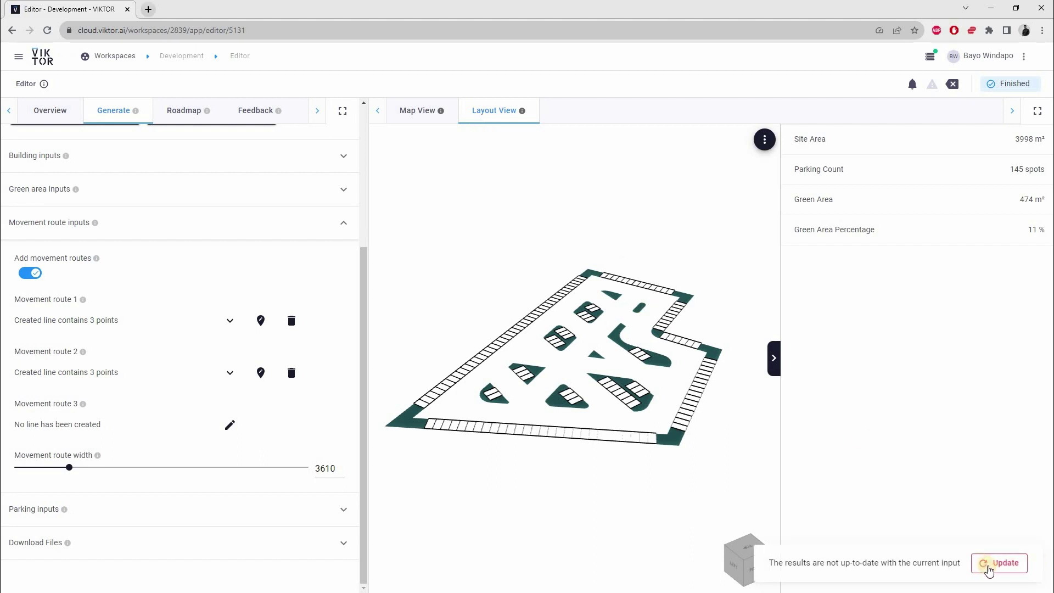
click(992, 566)
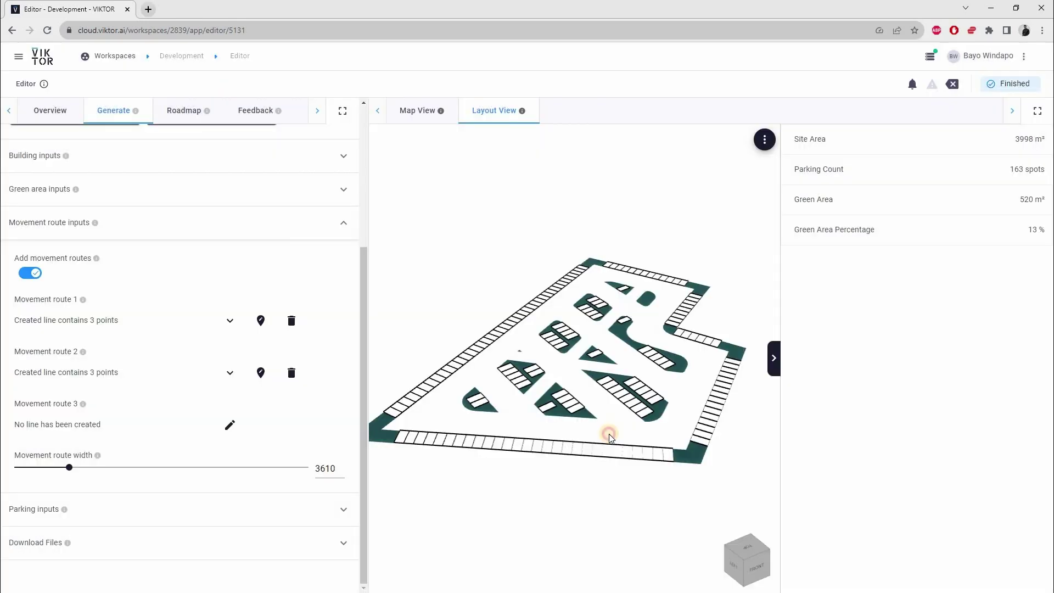
drag(607, 433, 632, 348)
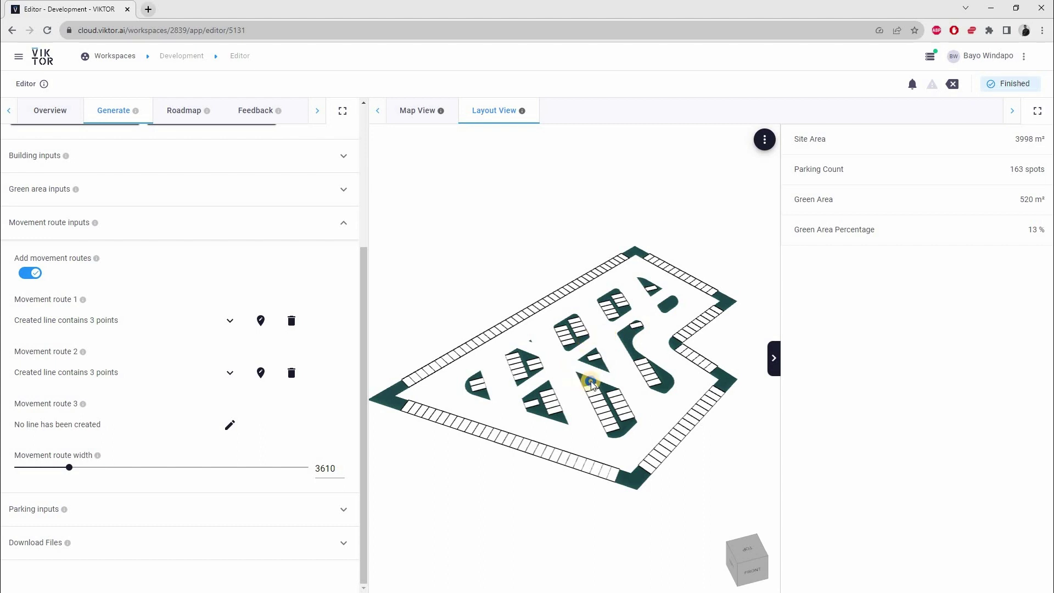
scroll(588, 386, down, 2)
Orbit the updated parking layout to inspect it from several angles.
mouse_move(585, 389)
mouse_down()
mouse_move(600, 400)
mouse_move(577, 405)
mouse_up()
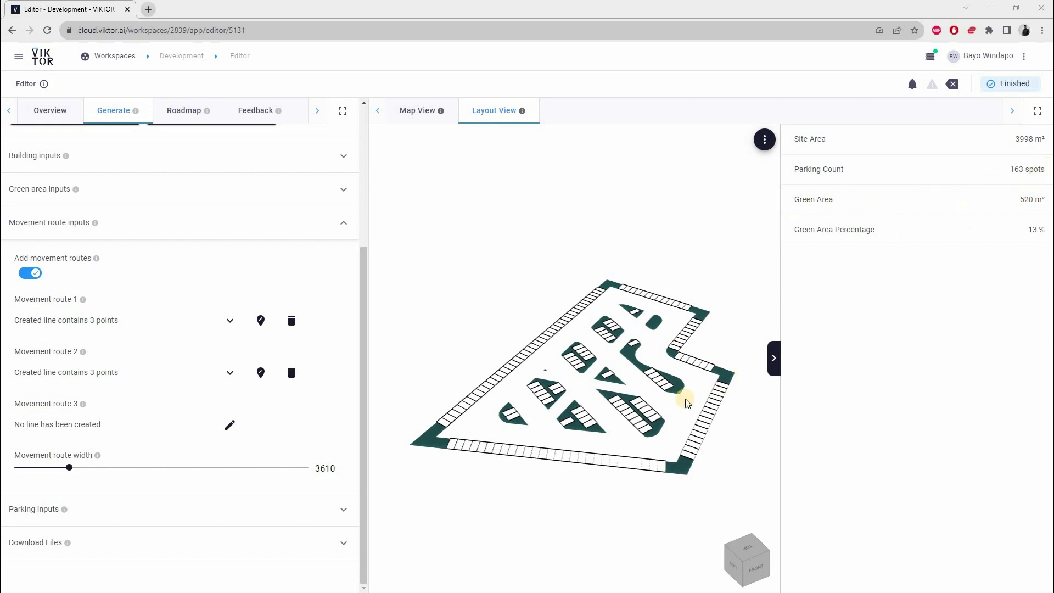
drag(494, 459, 683, 483)
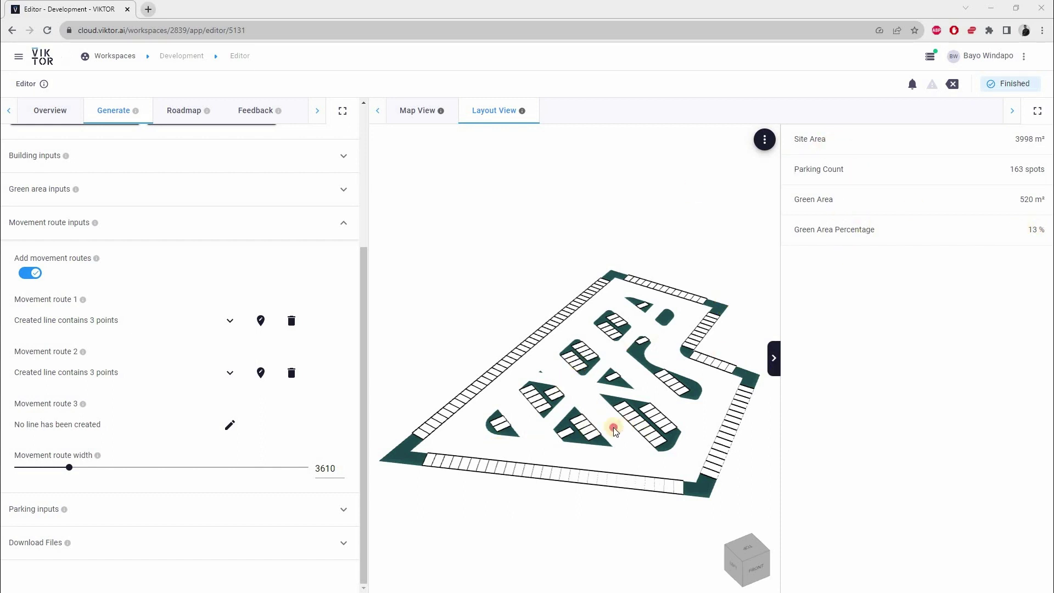
drag(572, 428, 551, 374)
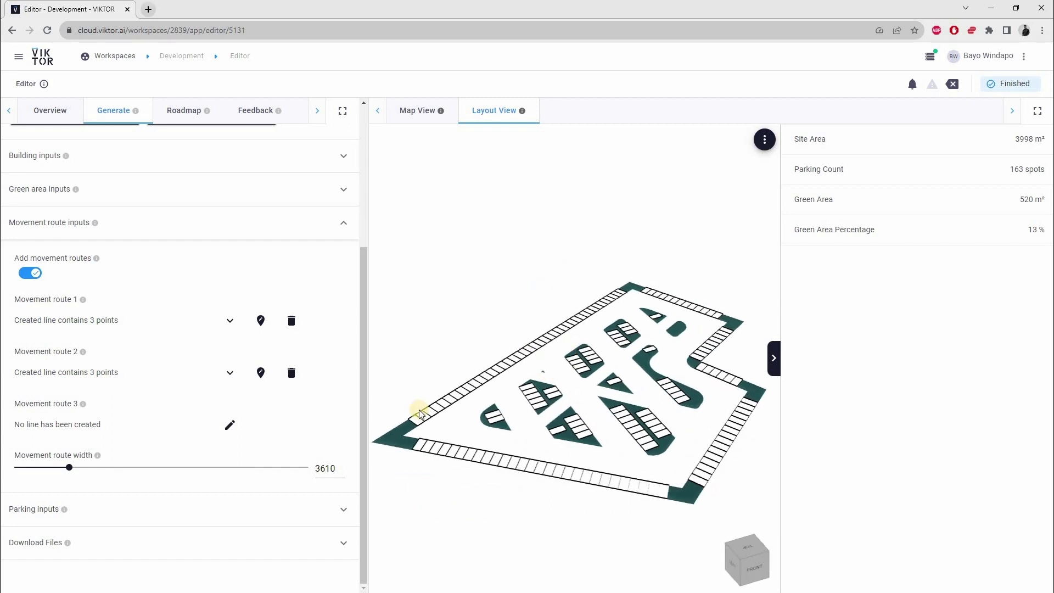
click(149, 233)
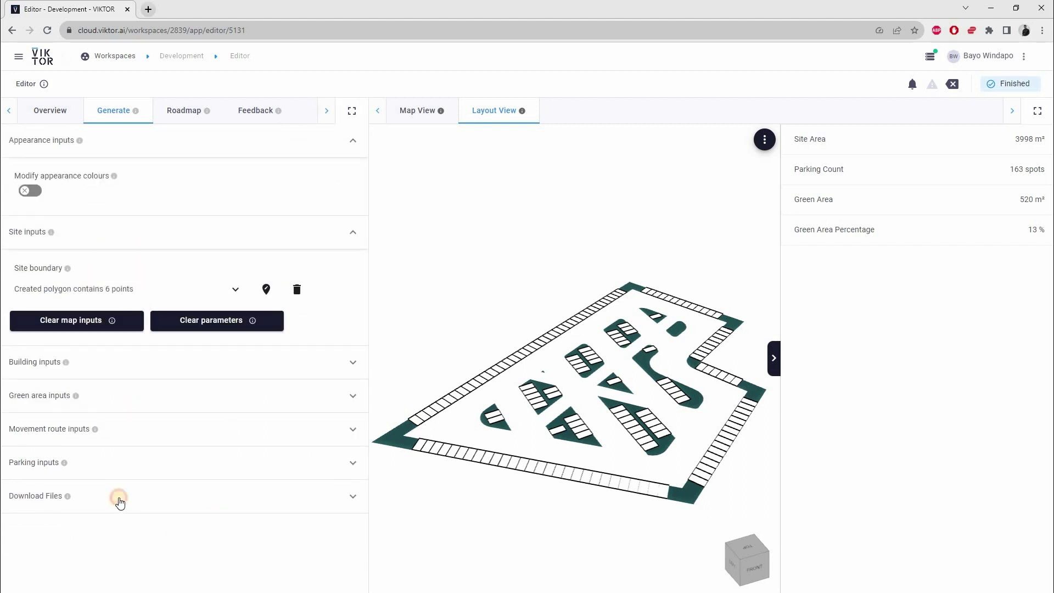
Request the parking layout file download, orbiting the Layout View to a low perspective while it generates.
click(127, 504)
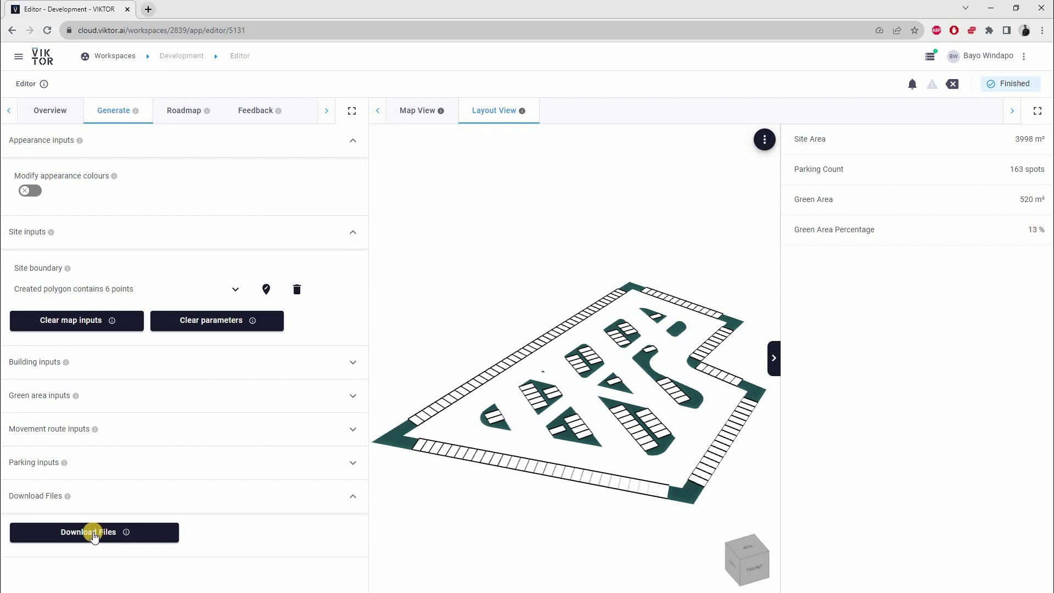
click(89, 536)
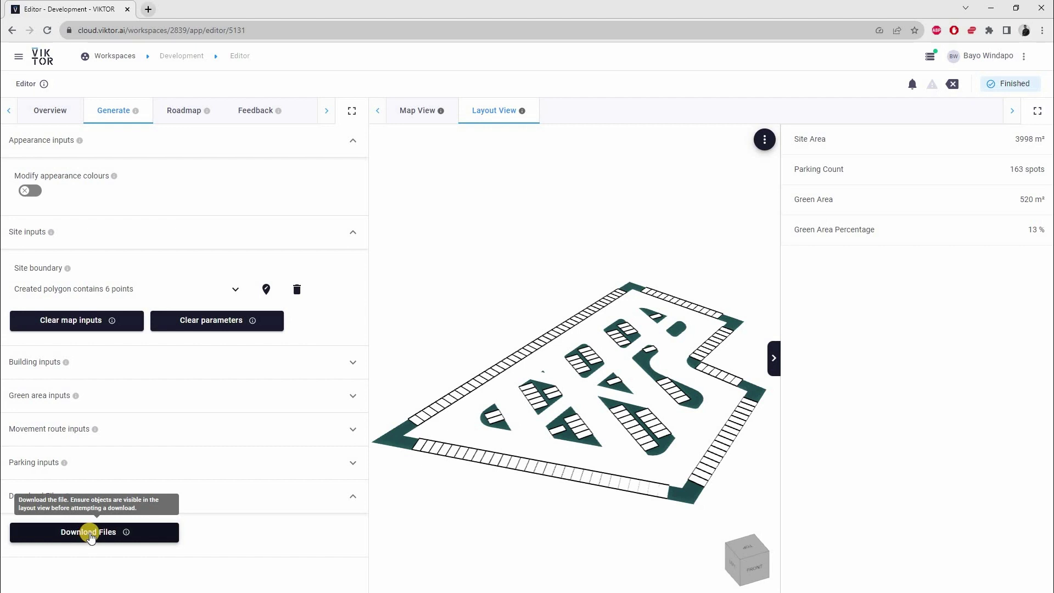
click(91, 533)
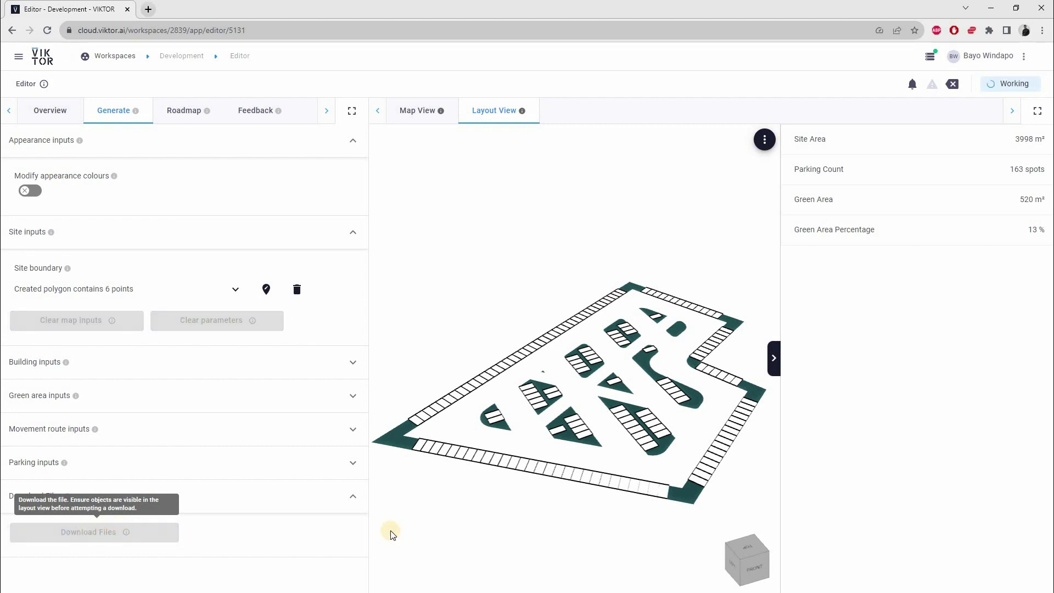
scroll(573, 440, up, 5)
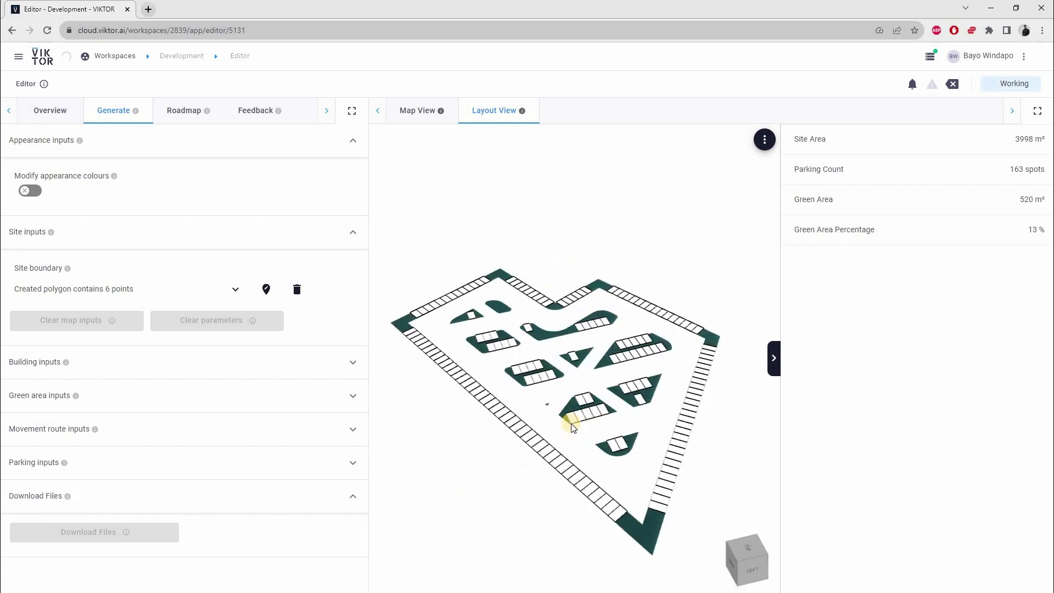
drag(581, 446, 117, 330)
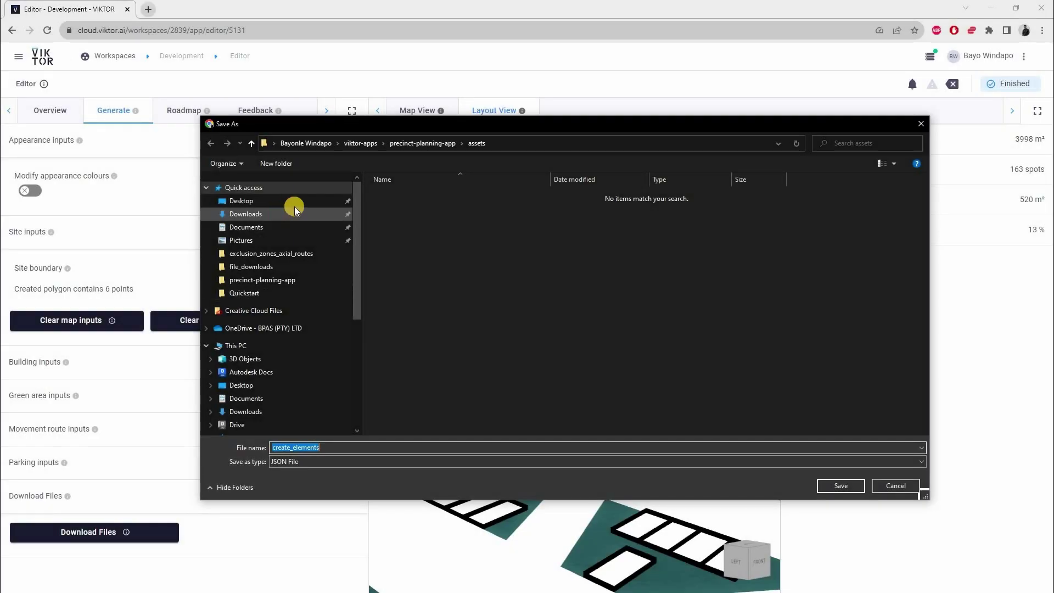
Save the layout as the JSON file create_elements in the Downloads folder.
click(295, 212)
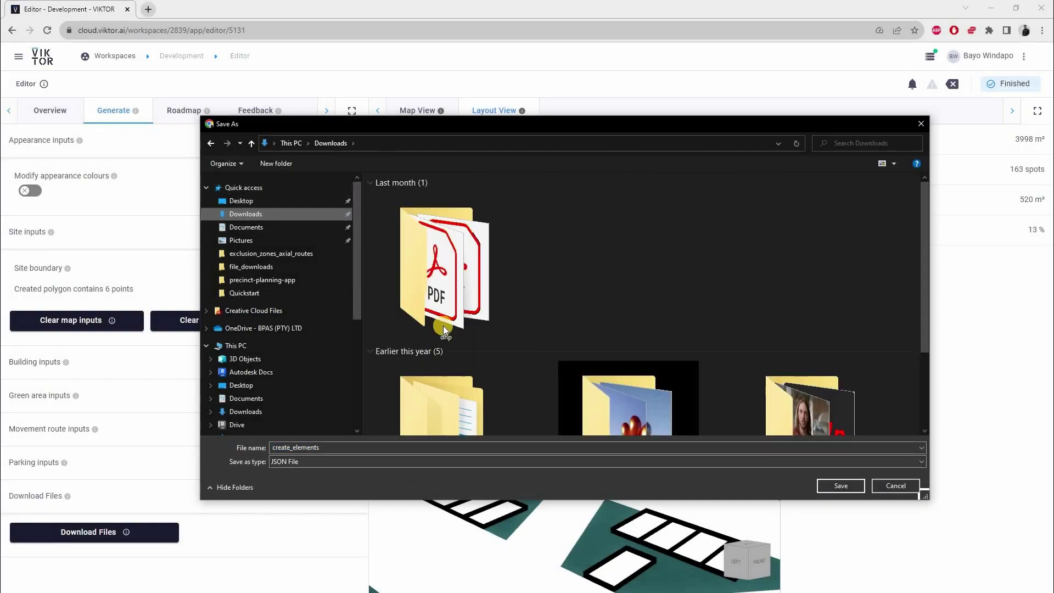
click(444, 329)
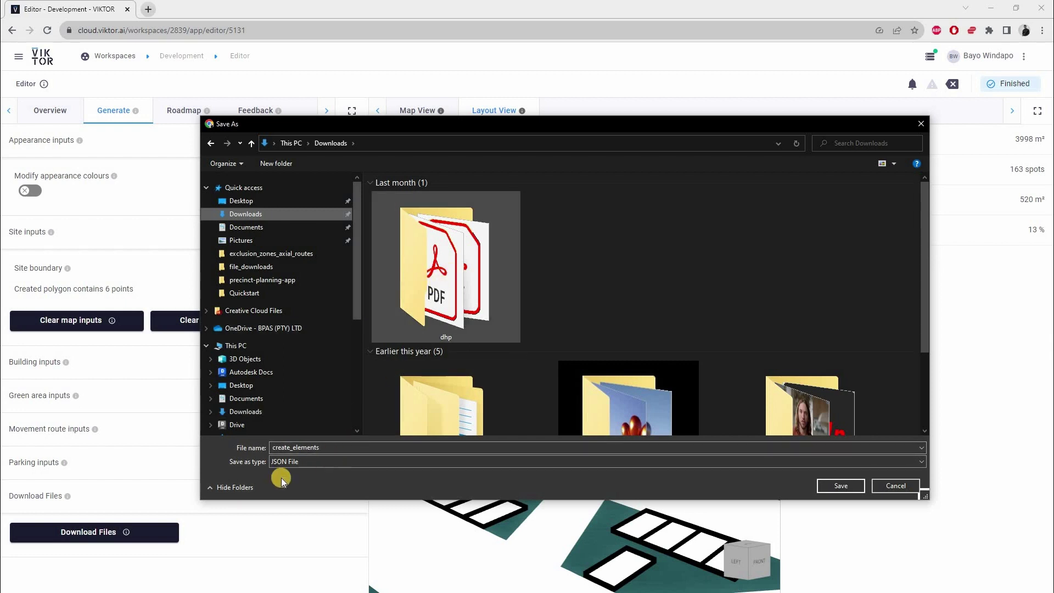
click(283, 448)
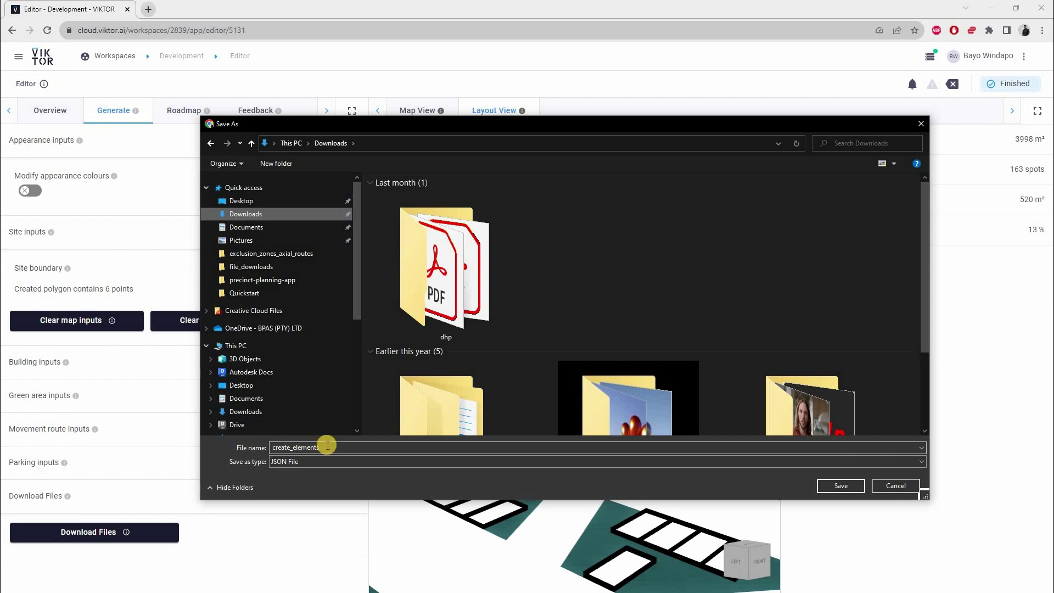
click(845, 488)
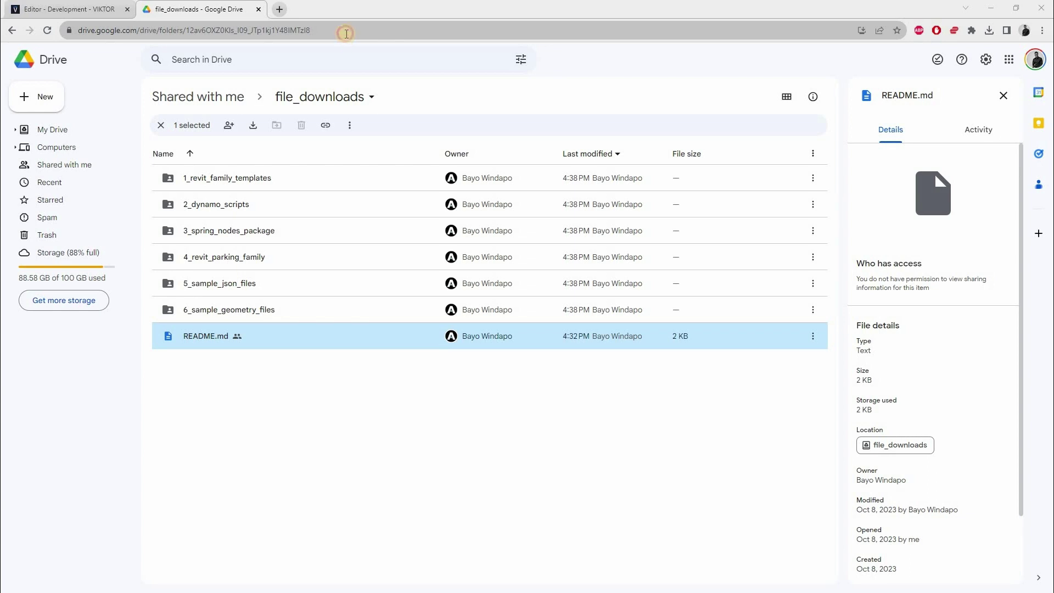
Open the shared file_downloads Google Drive folder from its link and preview README.md.
click(346, 33)
key(ctrl+a)
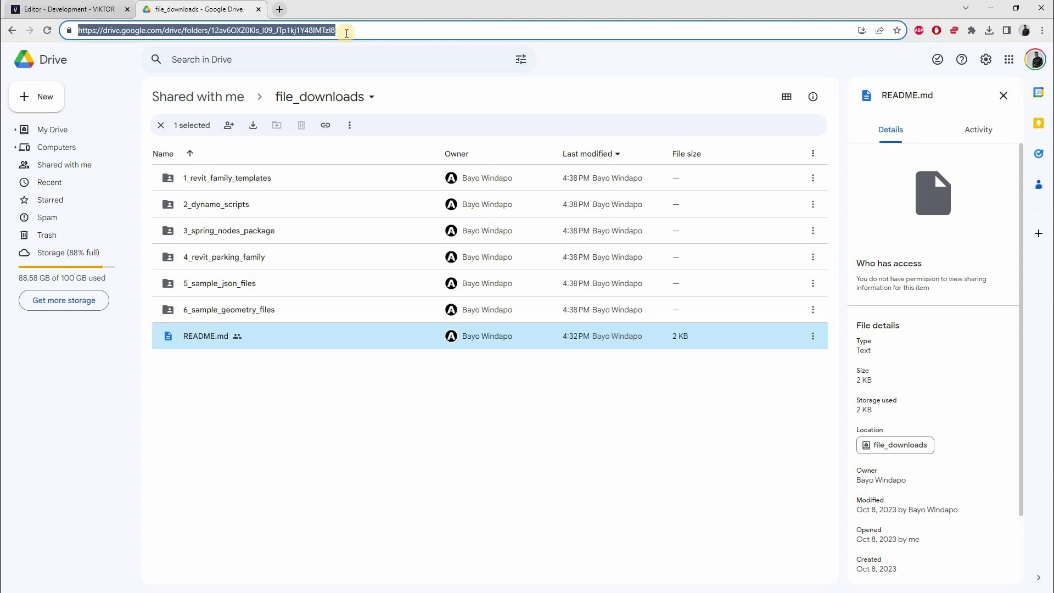
key(ctrl+v)
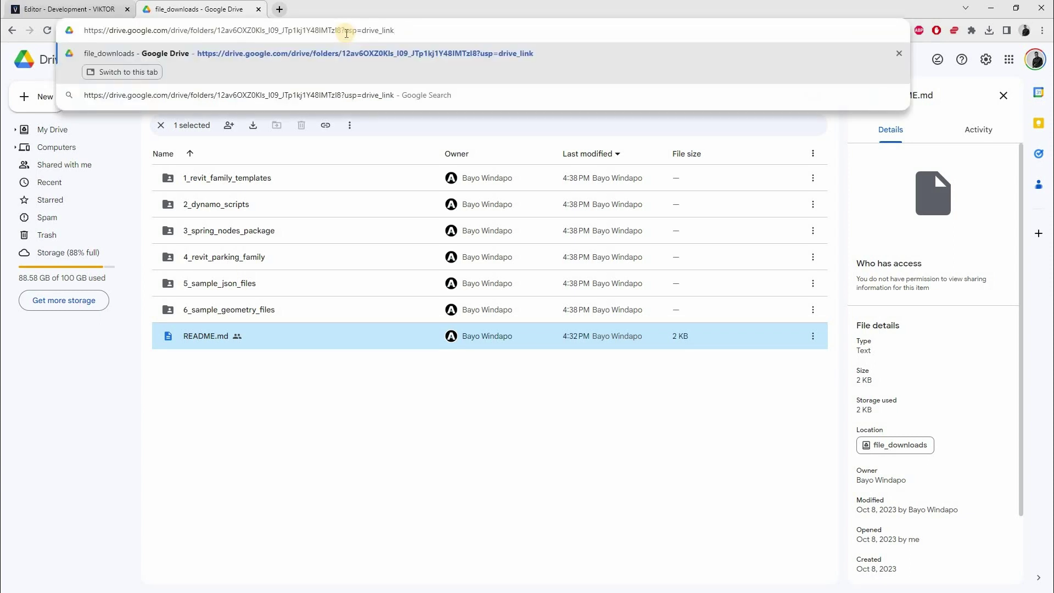
key(Return)
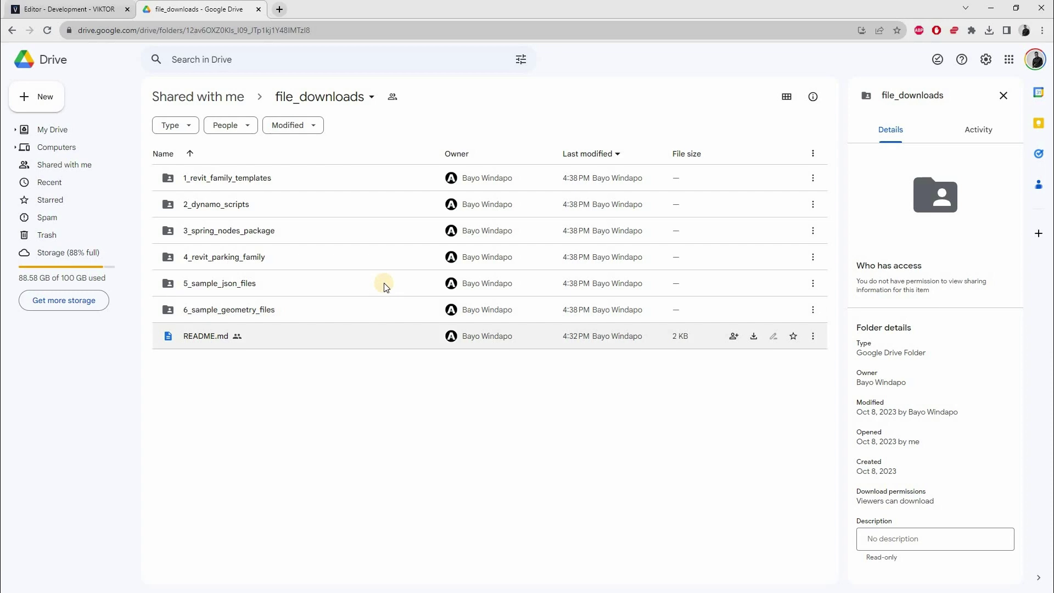
key(Return)
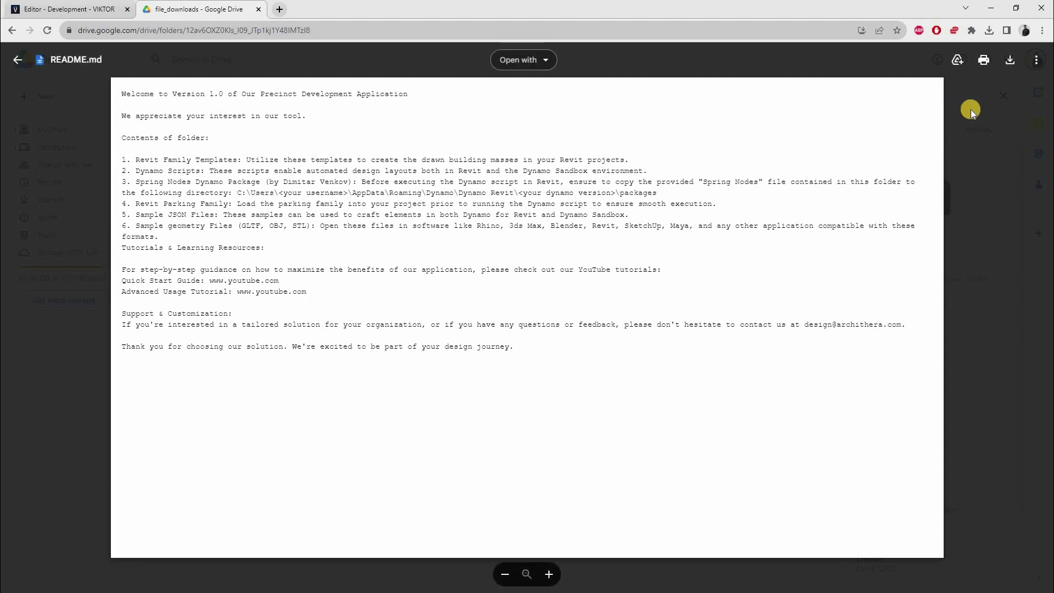
Close the README.md preview after reading the folder's contents.
key(Escape)
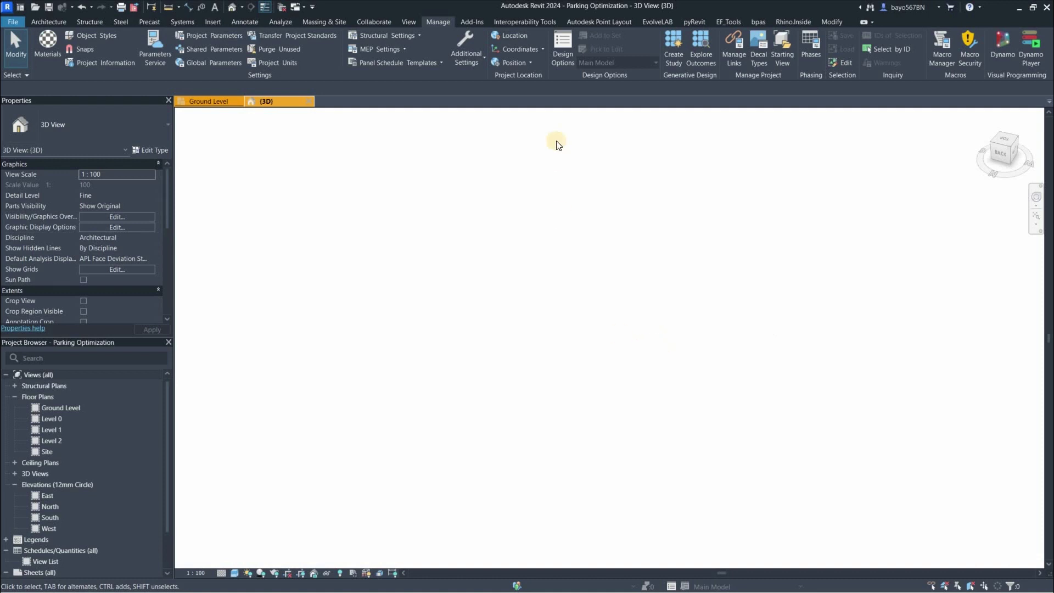
Load the AT_Parking Bay_Instance family from the 4_revit_parking_family folder into the project.
click(216, 21)
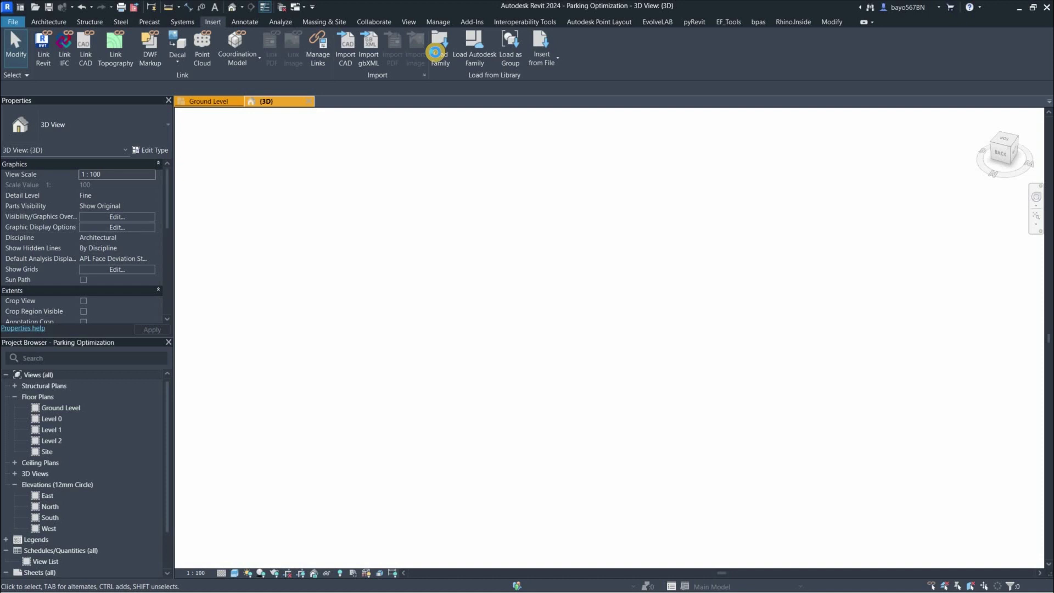
click(436, 53)
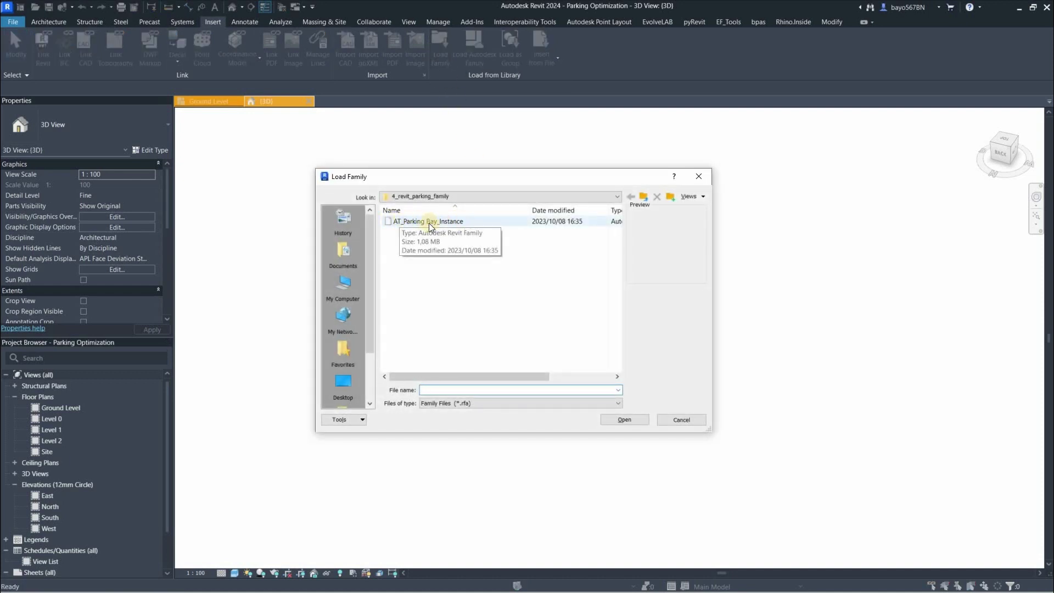
double_click(406, 223)
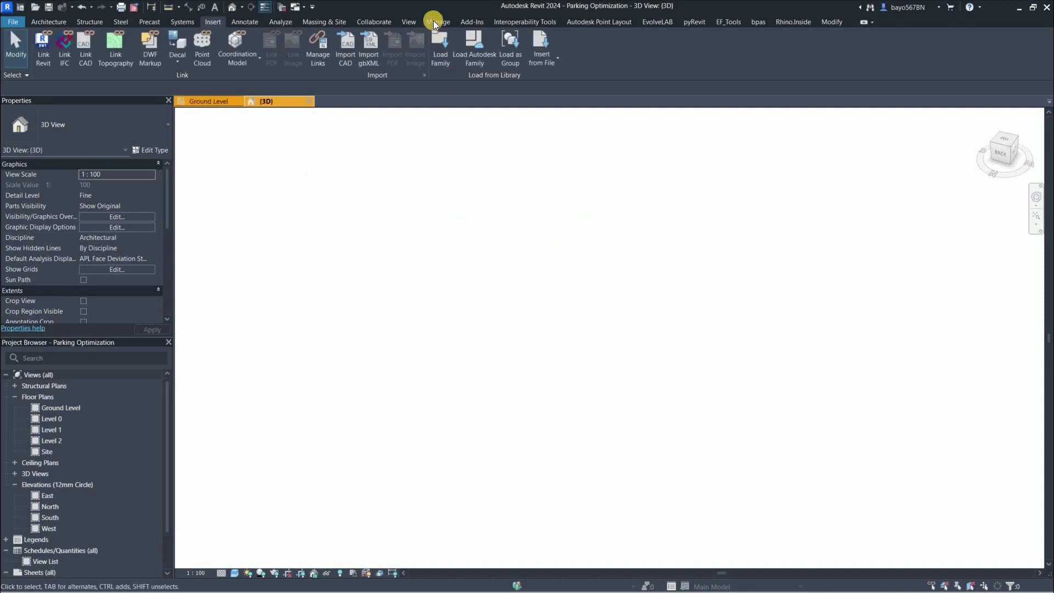
click(435, 22)
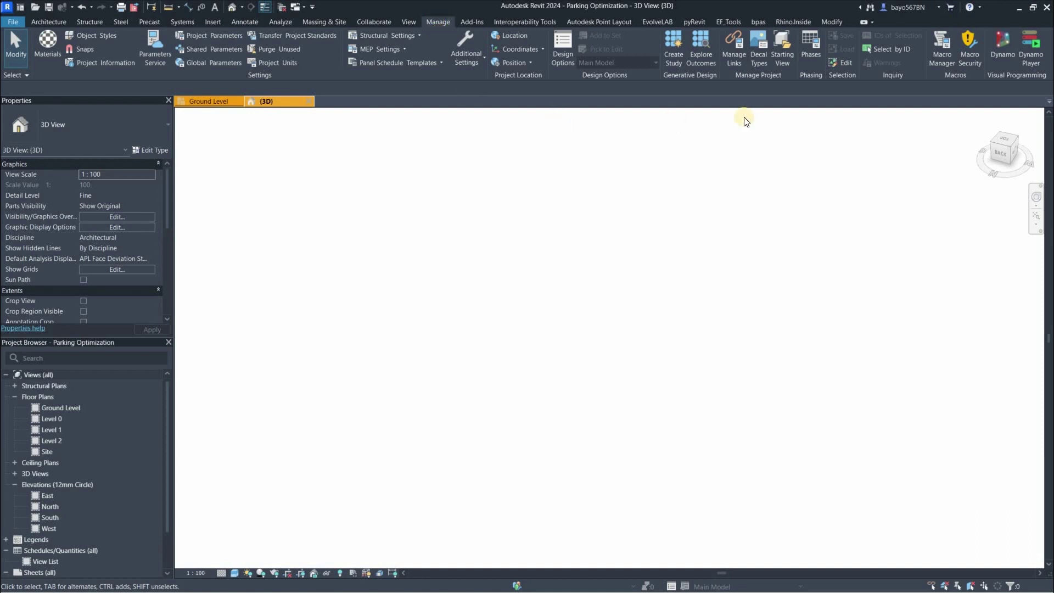
Open Dynamo Player on the precinct-planning-app folder, reviewing script folders without adding one.
click(1033, 54)
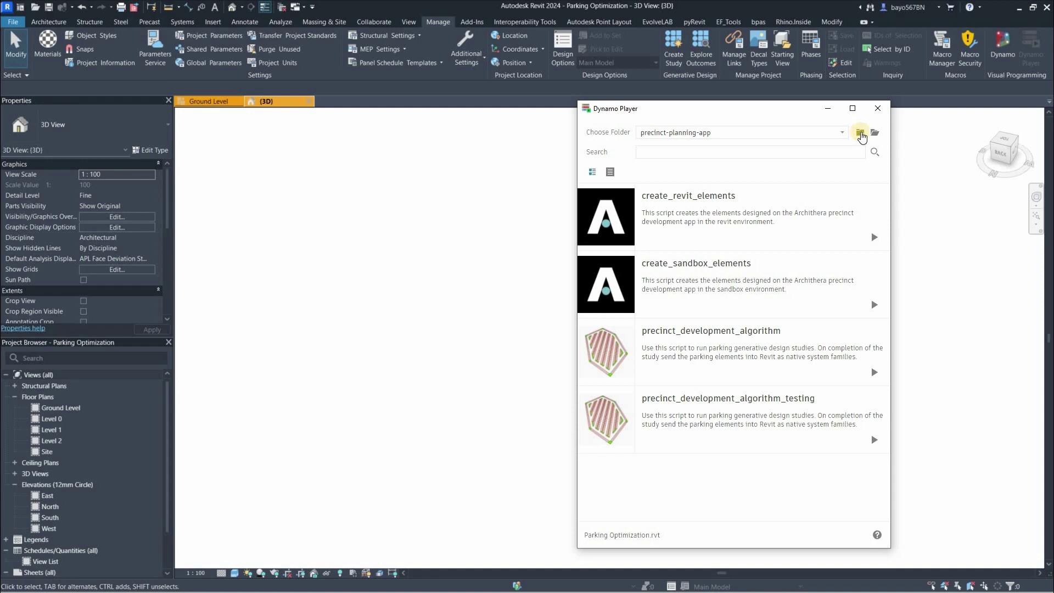
click(861, 134)
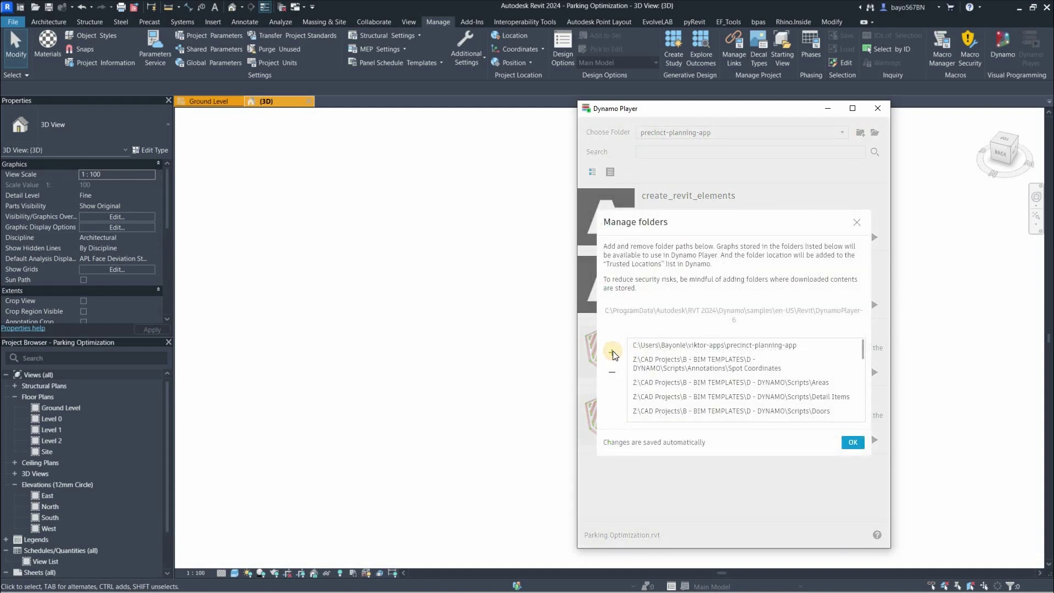
click(613, 351)
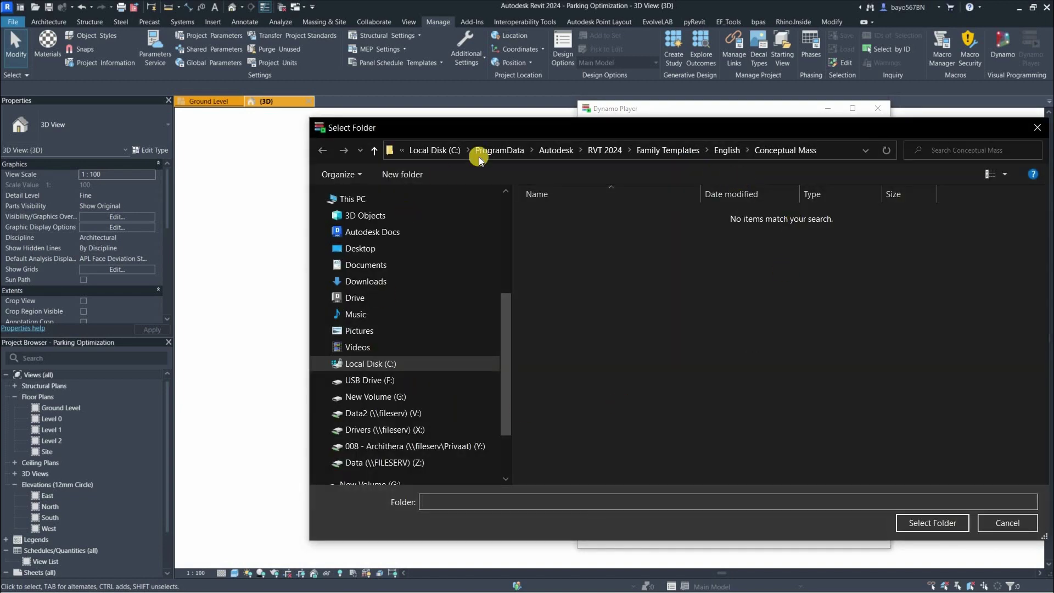
drag(485, 126, 485, 128)
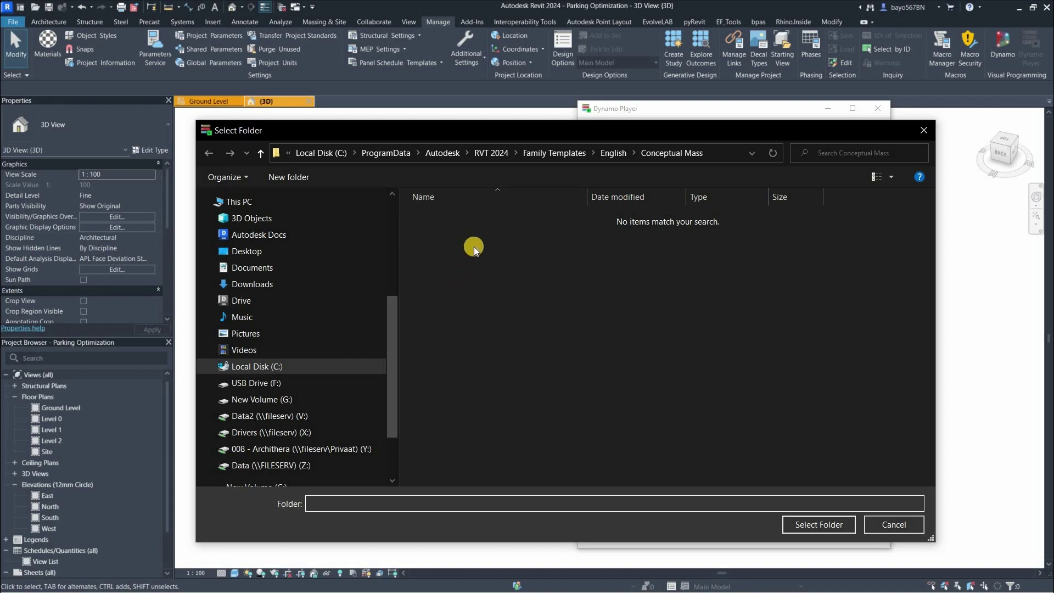
click(928, 130)
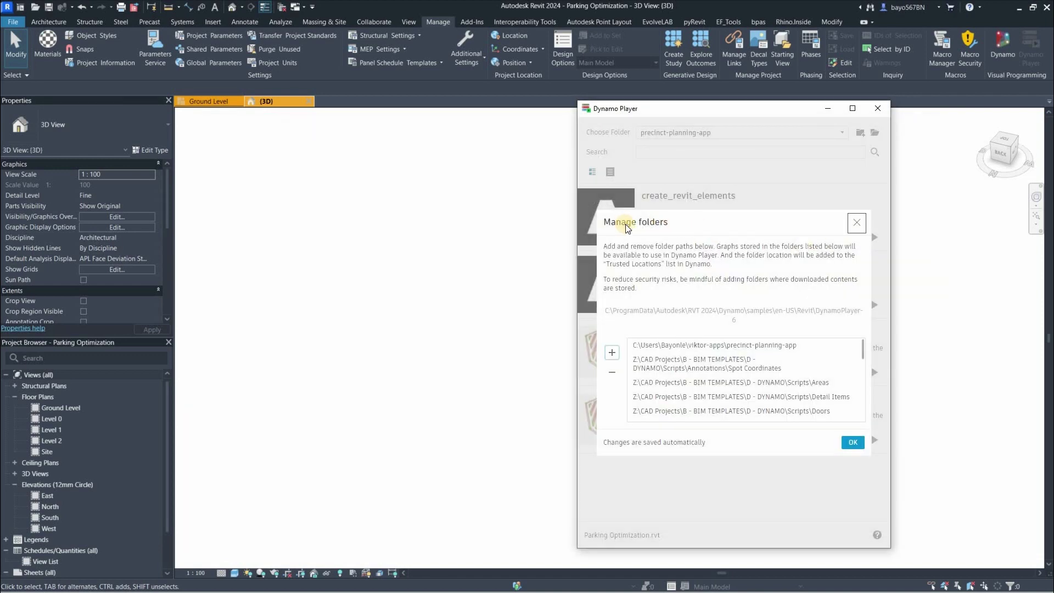
key(Escape)
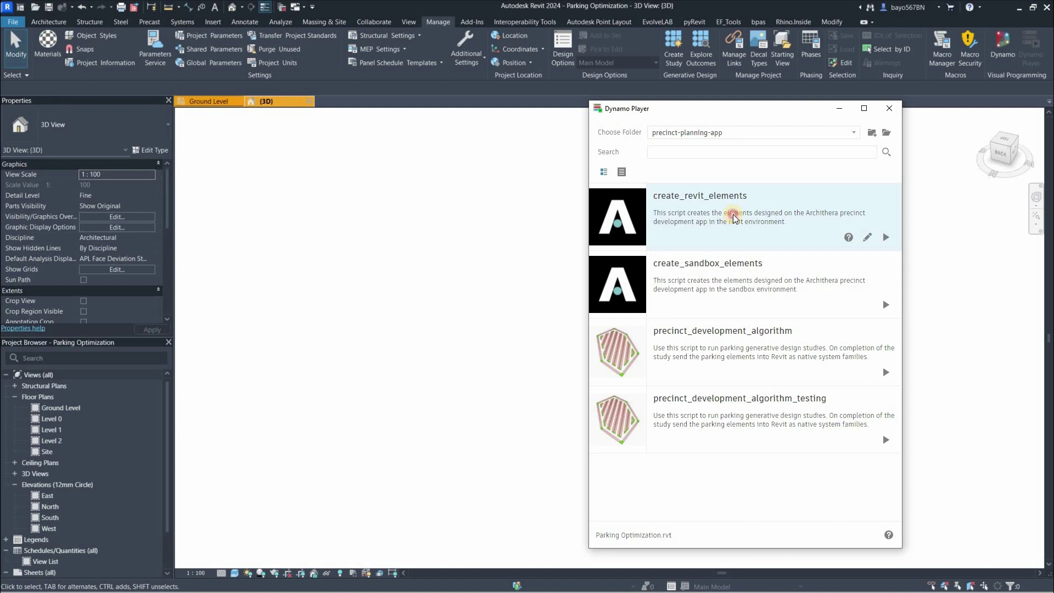
Open create_revit_elements, review the building family settings, and set the island floor type to Standard.
click(714, 228)
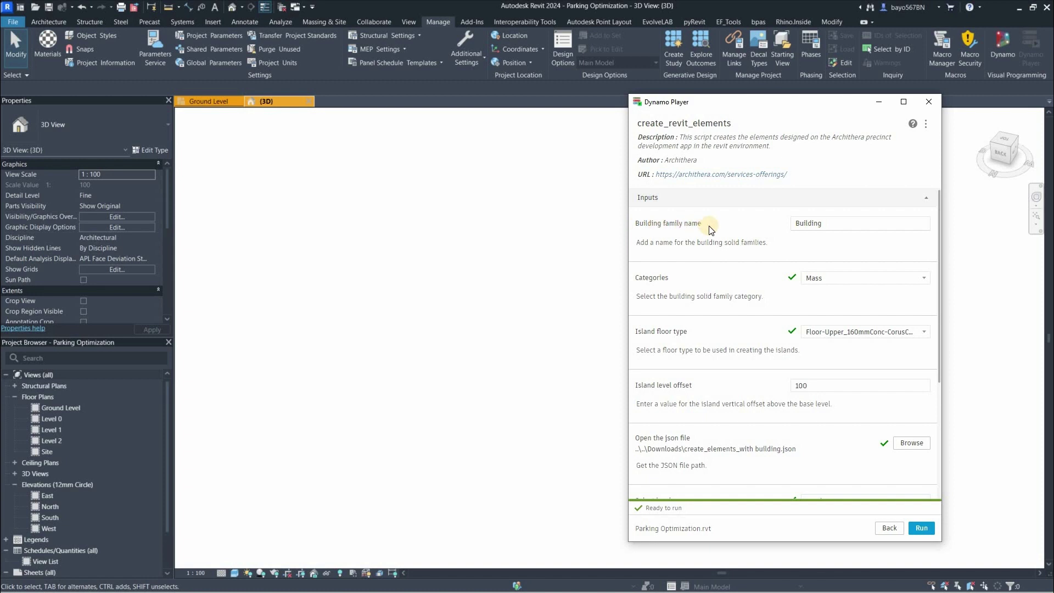
click(819, 223)
click(820, 278)
click(659, 287)
click(850, 332)
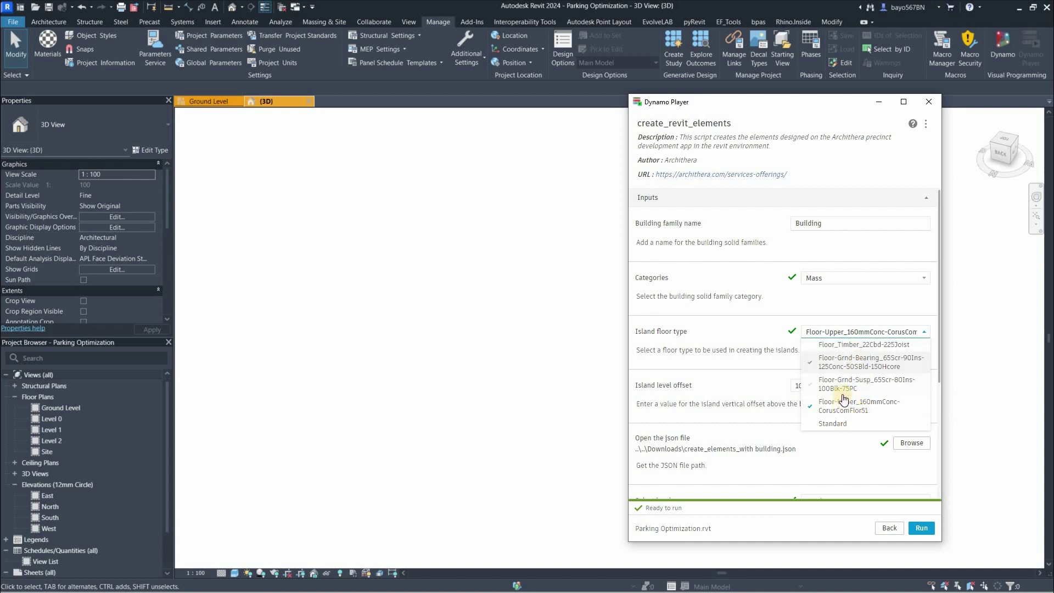
click(841, 425)
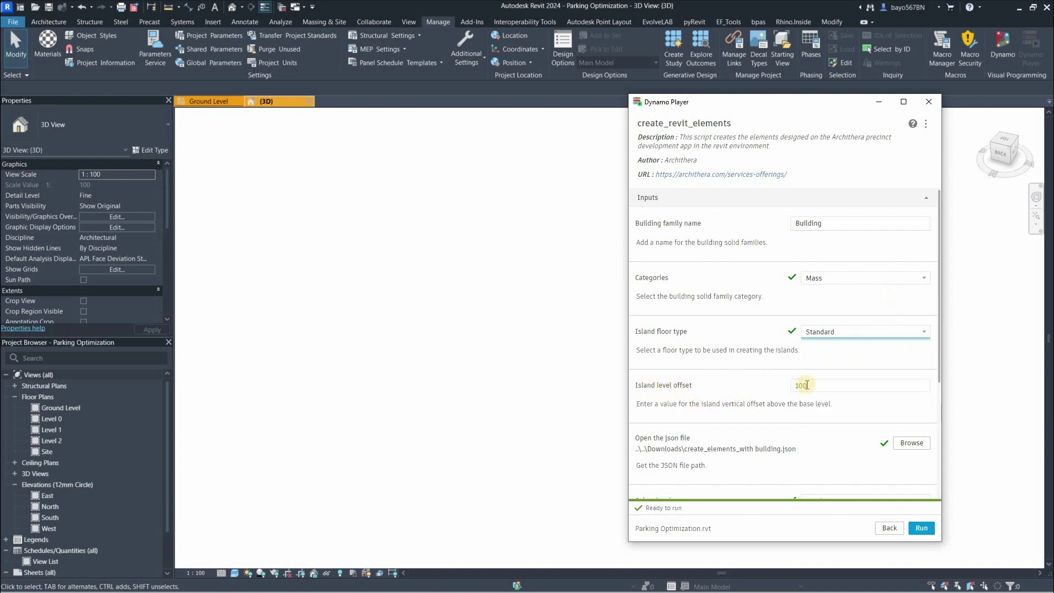
Change the island level offset from 100 to 50.
double_click(818, 385)
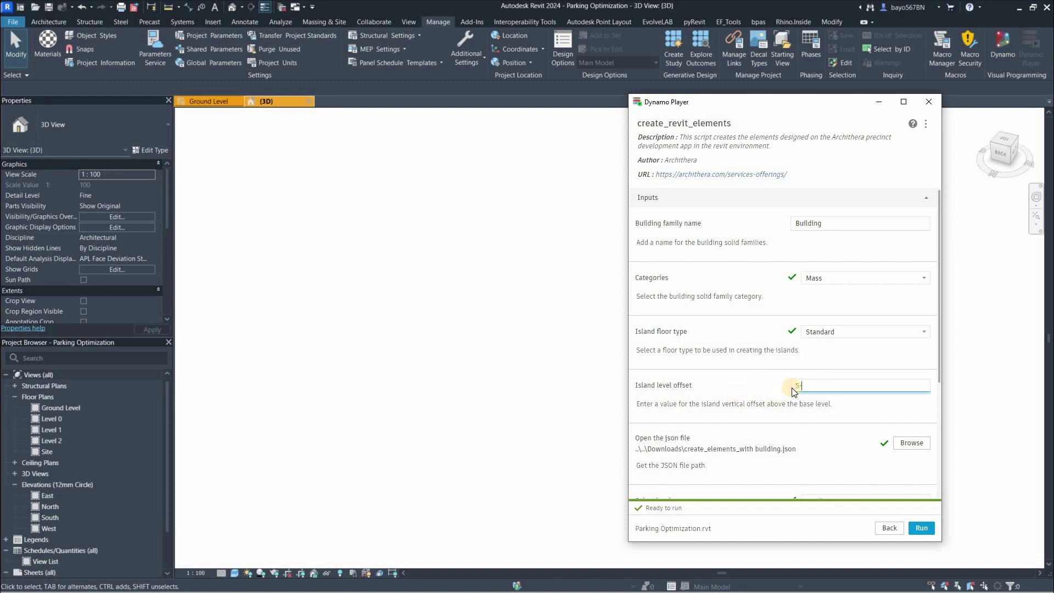
click(809, 387)
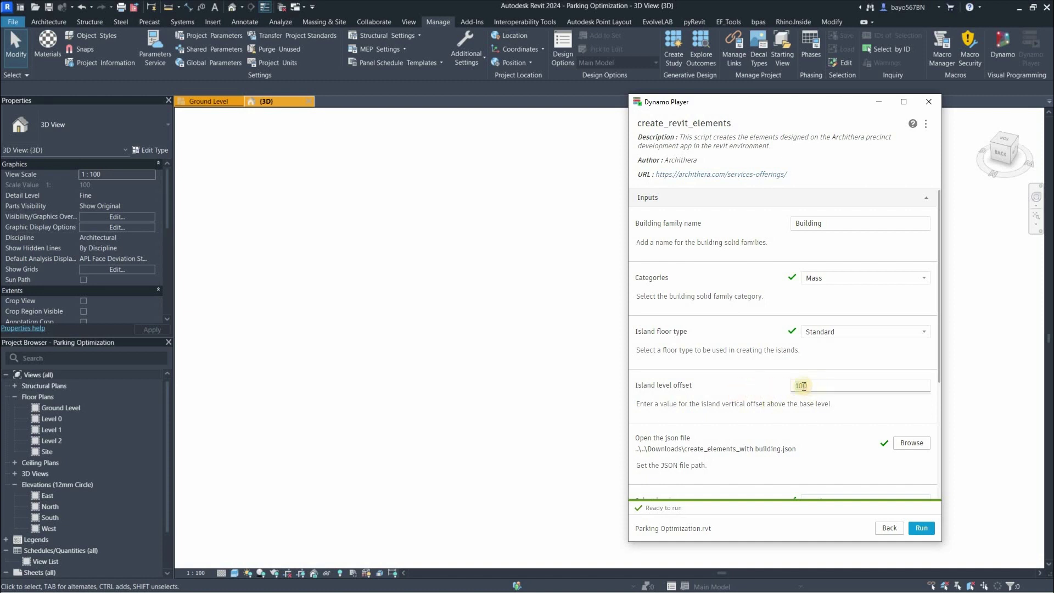
drag(804, 386, 768, 390)
text(50)
scroll(714, 368, down, 3)
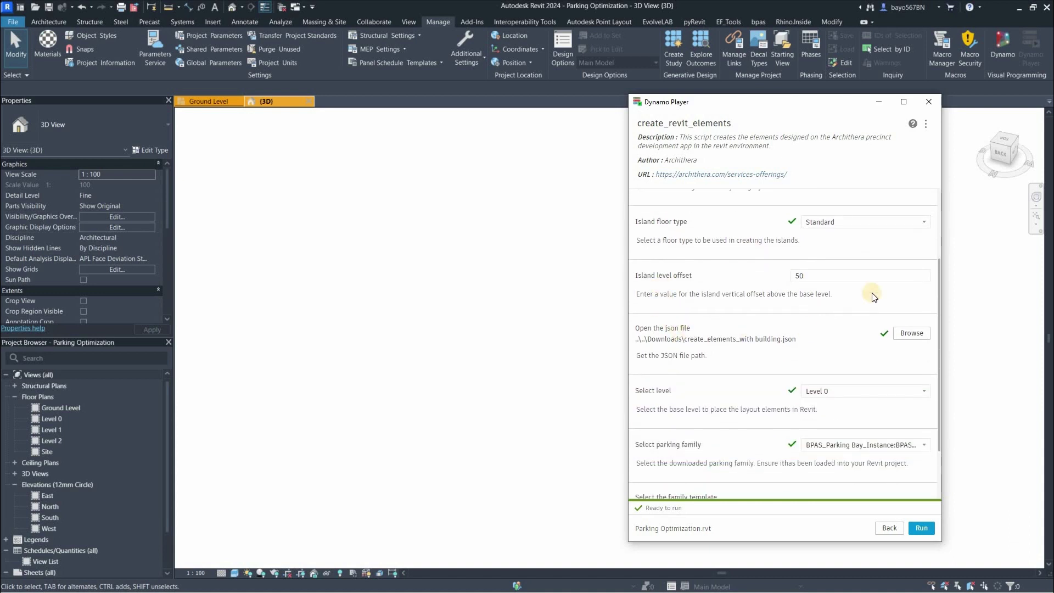
scroll(904, 280, down, 1)
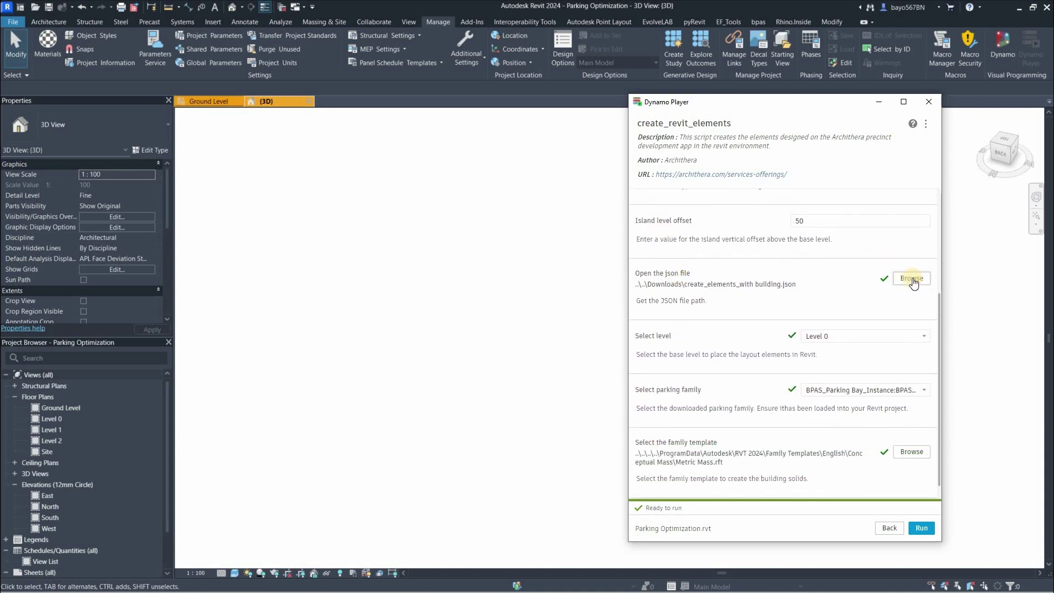
click(913, 278)
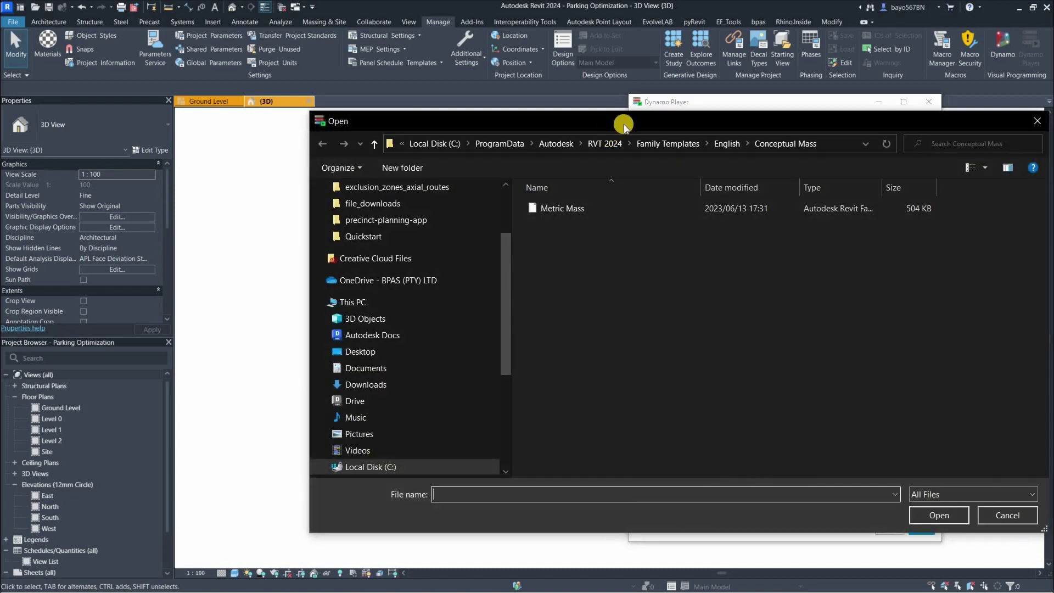
Select create_elements.json from Downloads as the script's JSON input.
click(575, 132)
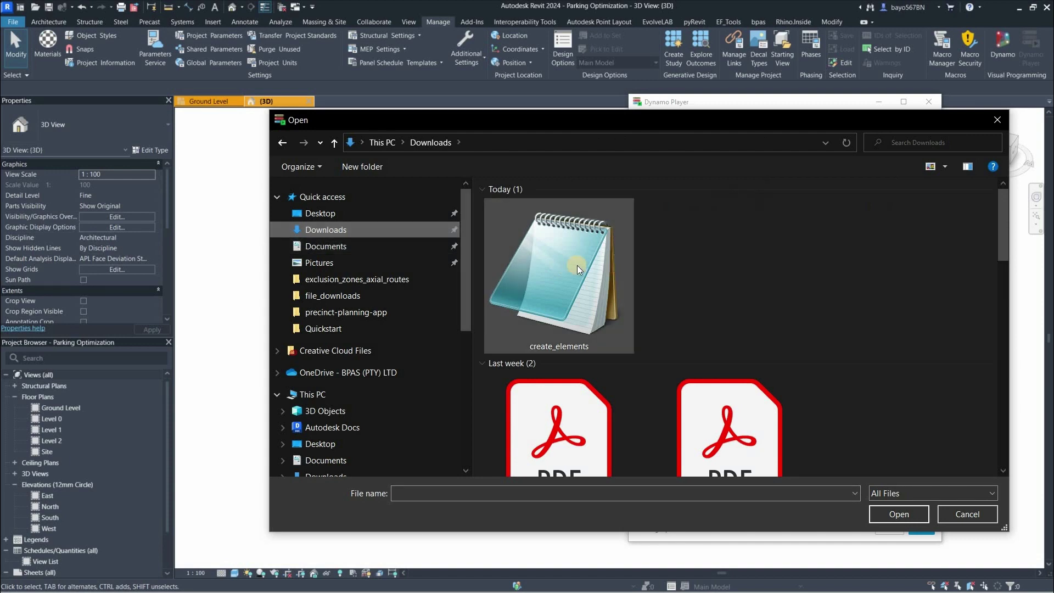
click(566, 265)
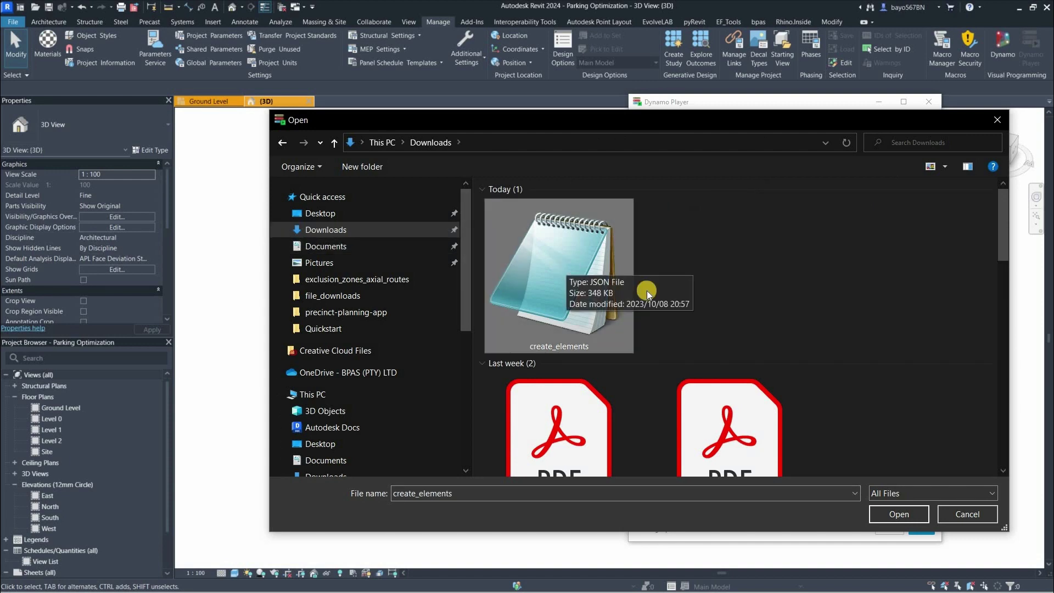
key(Return)
Set the parking family to AT_Parking Bay_Instance:AT_Parking Bay.
scroll(819, 371, down, 1)
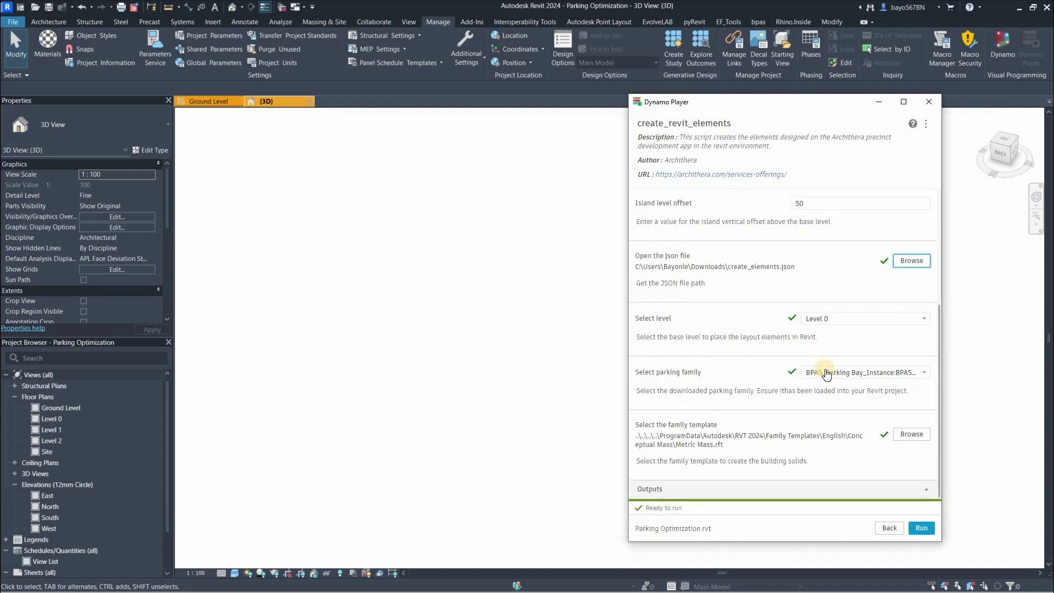
click(827, 374)
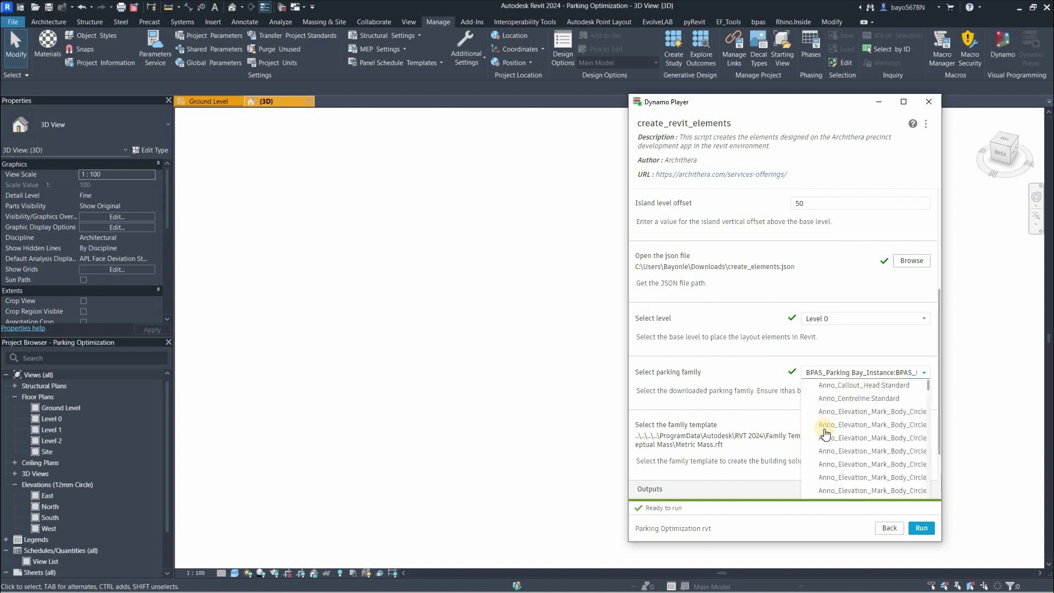
scroll(826, 436, down, 10)
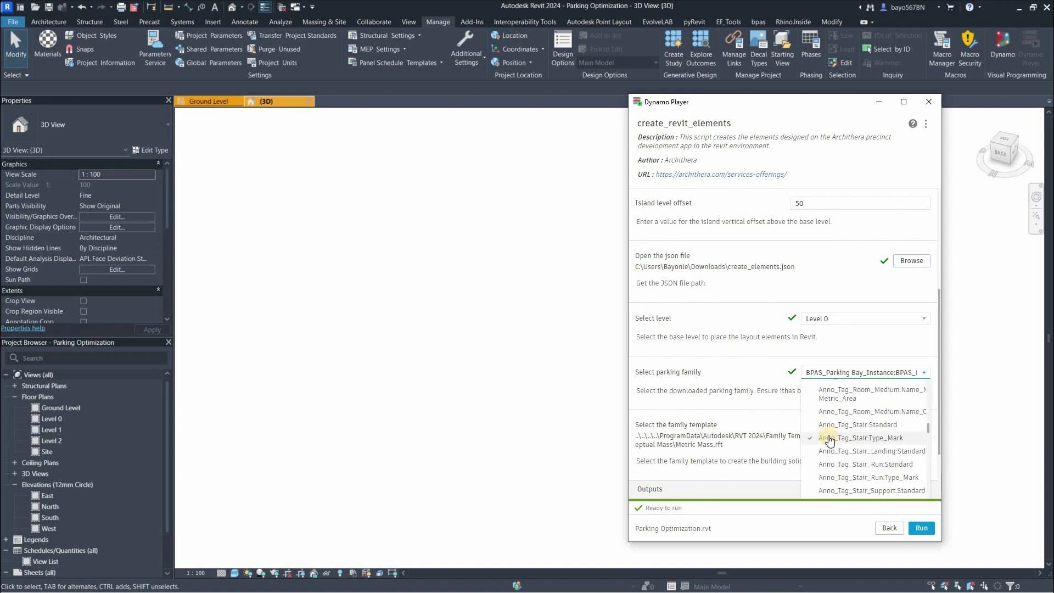
scroll(829, 439, down, 5)
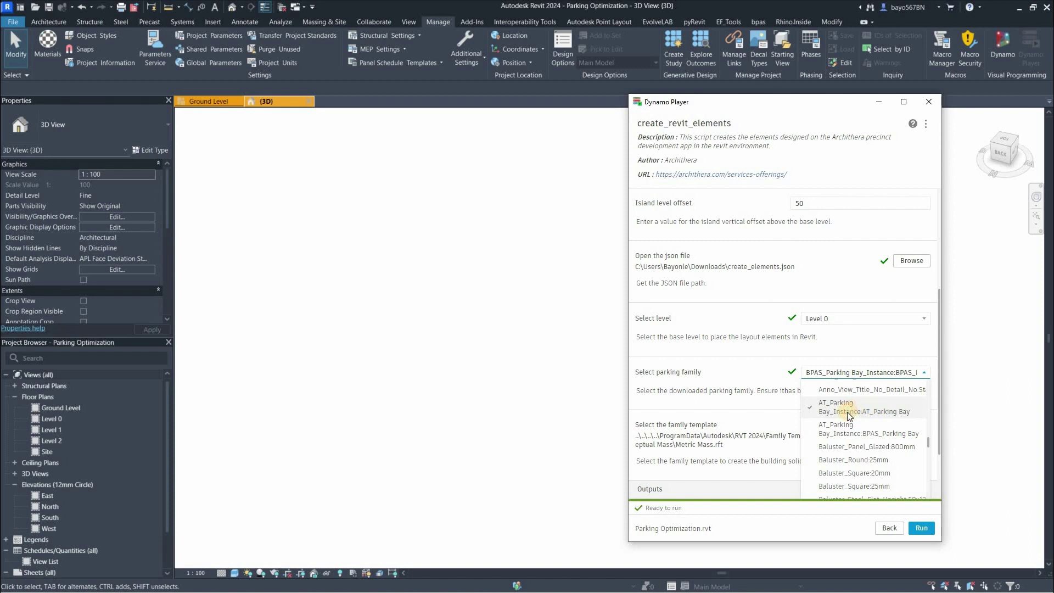
click(785, 411)
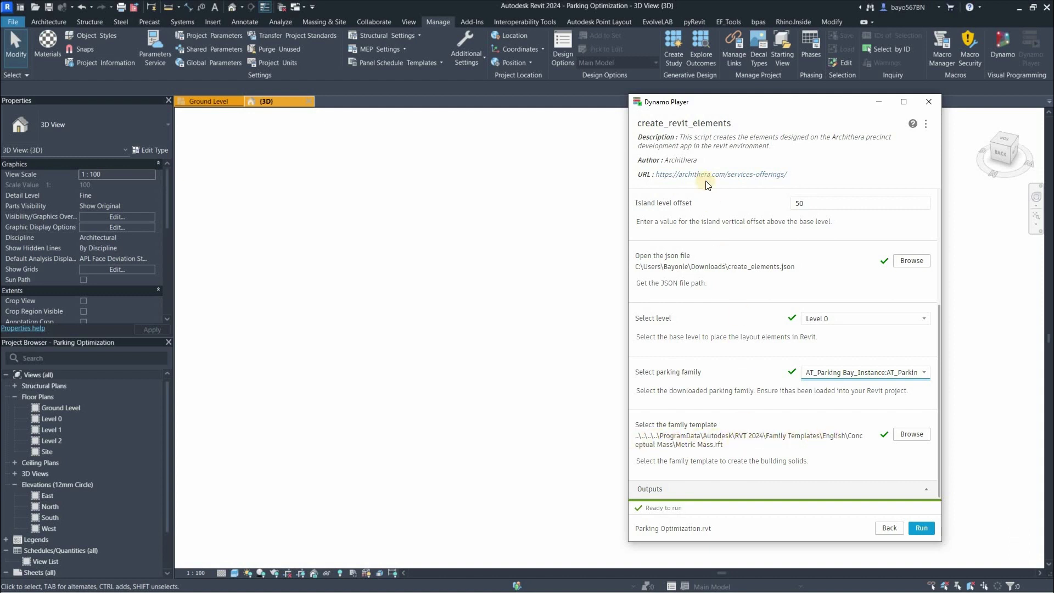
click(775, 105)
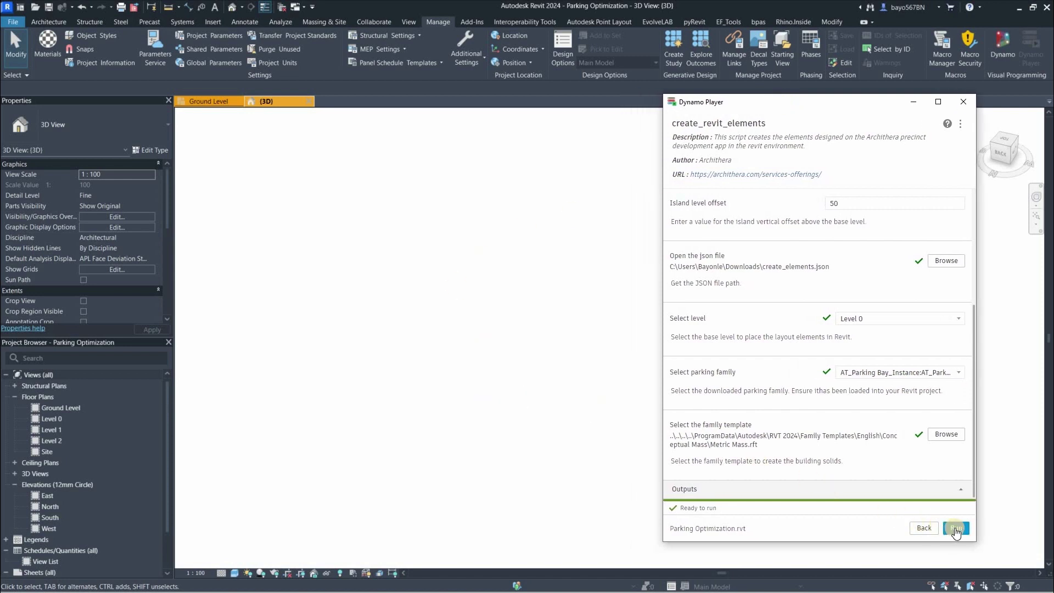
Run create_revit_elements and inspect the generated parking bays and grey islands in 3D.
click(955, 528)
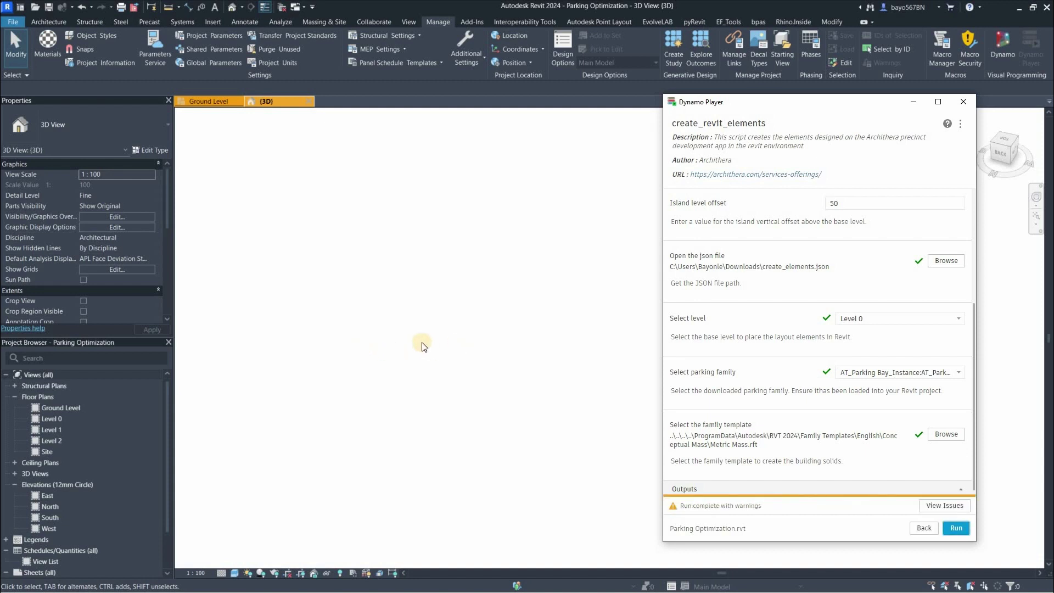
scroll(372, 360, down, 8)
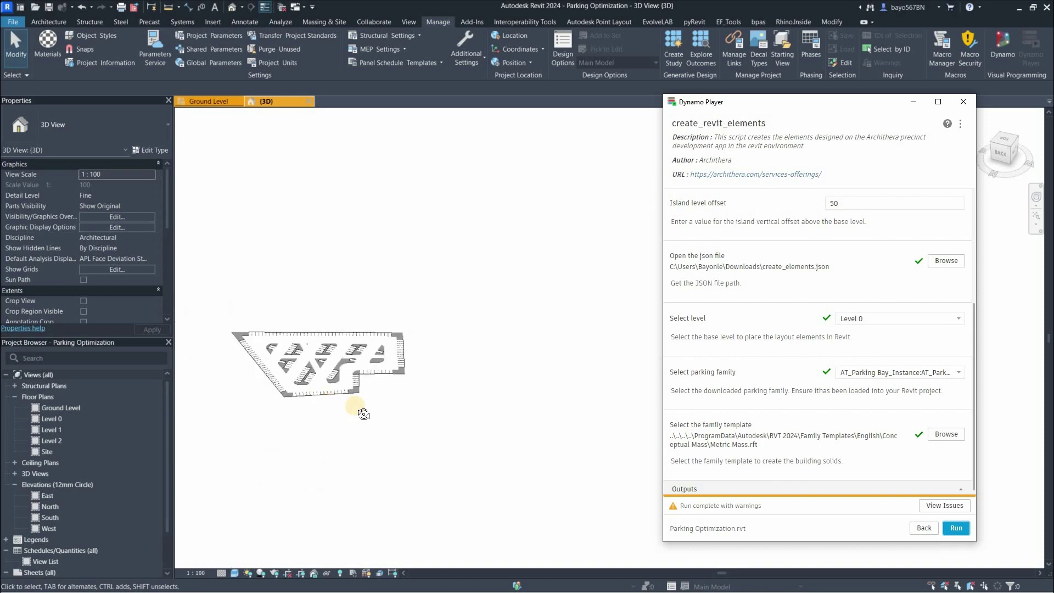
scroll(459, 431, up, 5)
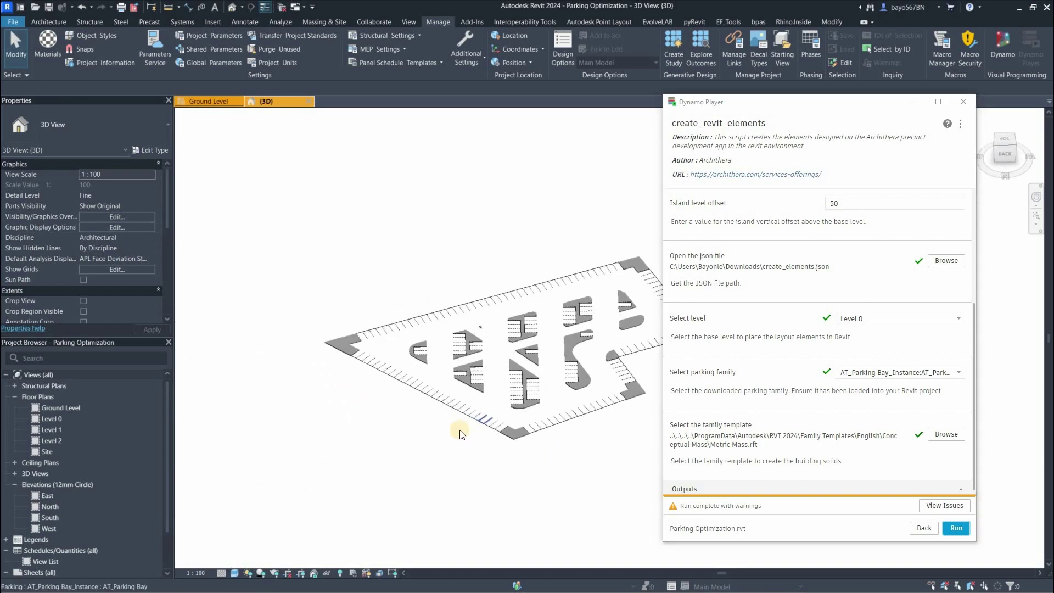
scroll(450, 440, down, 2)
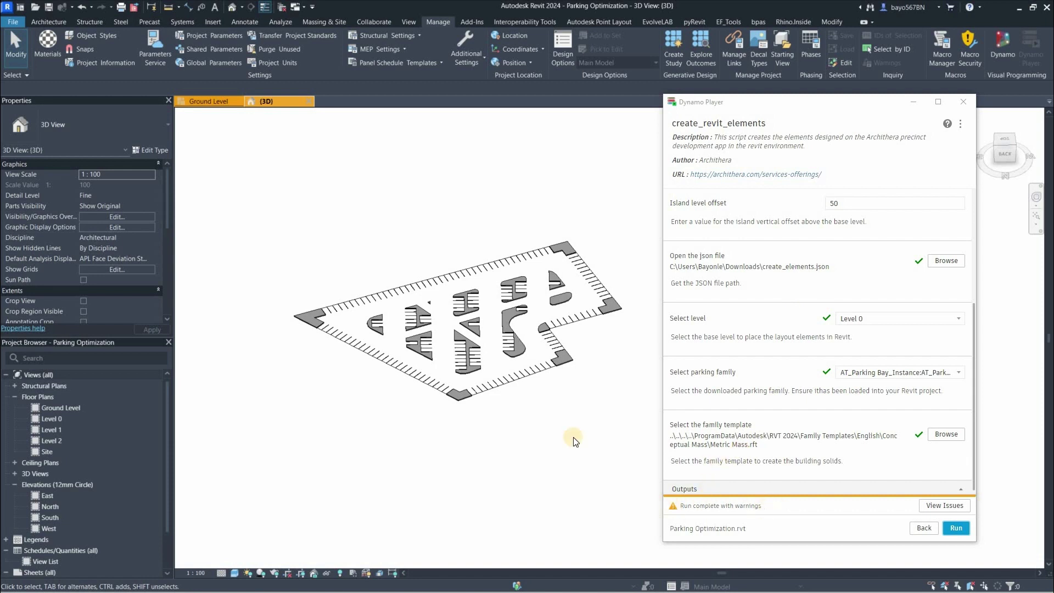
drag(463, 385, 442, 388)
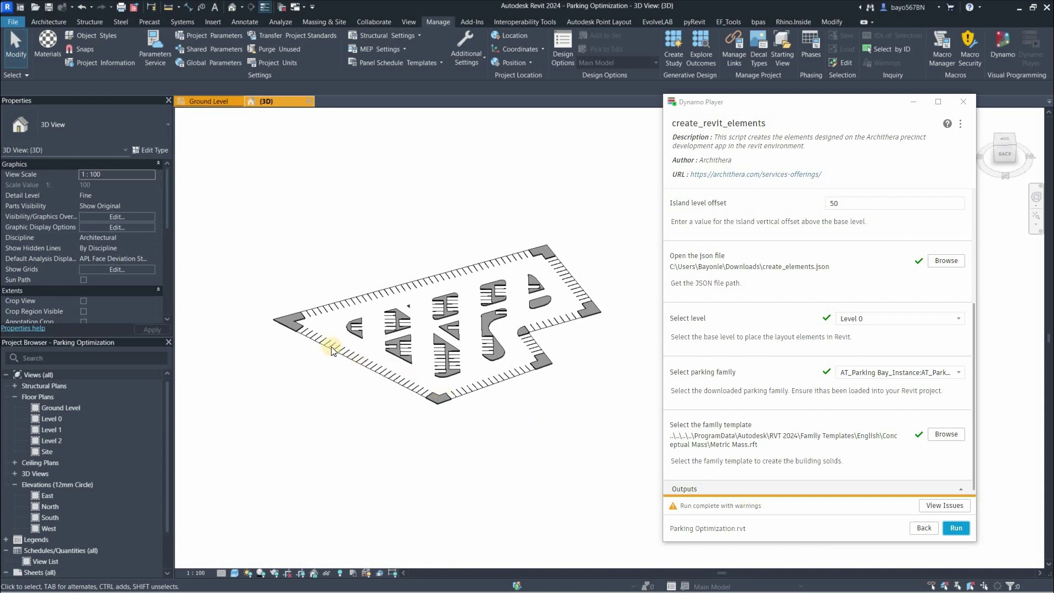
scroll(298, 330, up, 10)
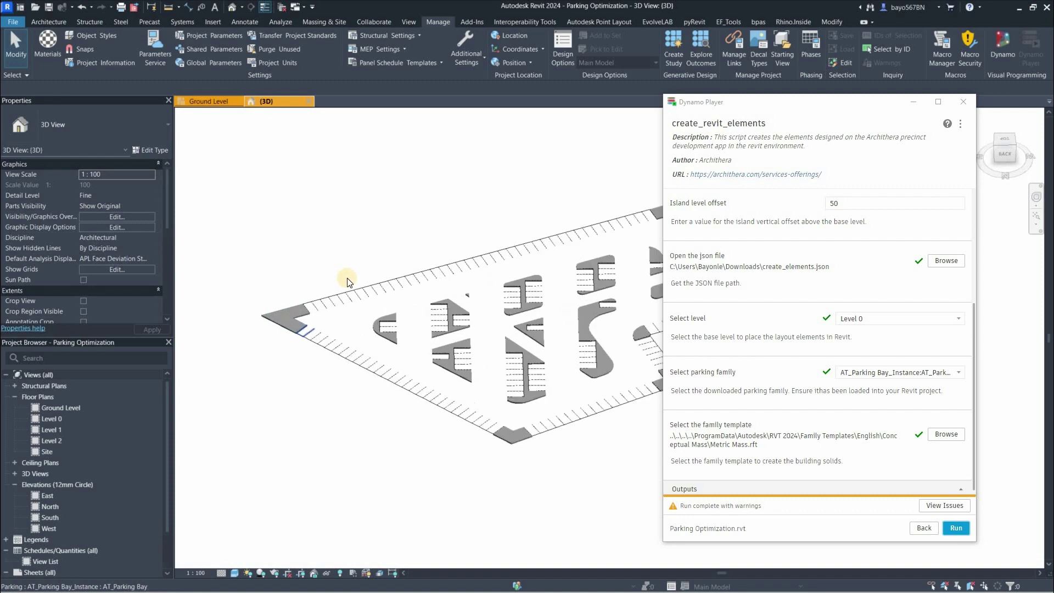
click(412, 372)
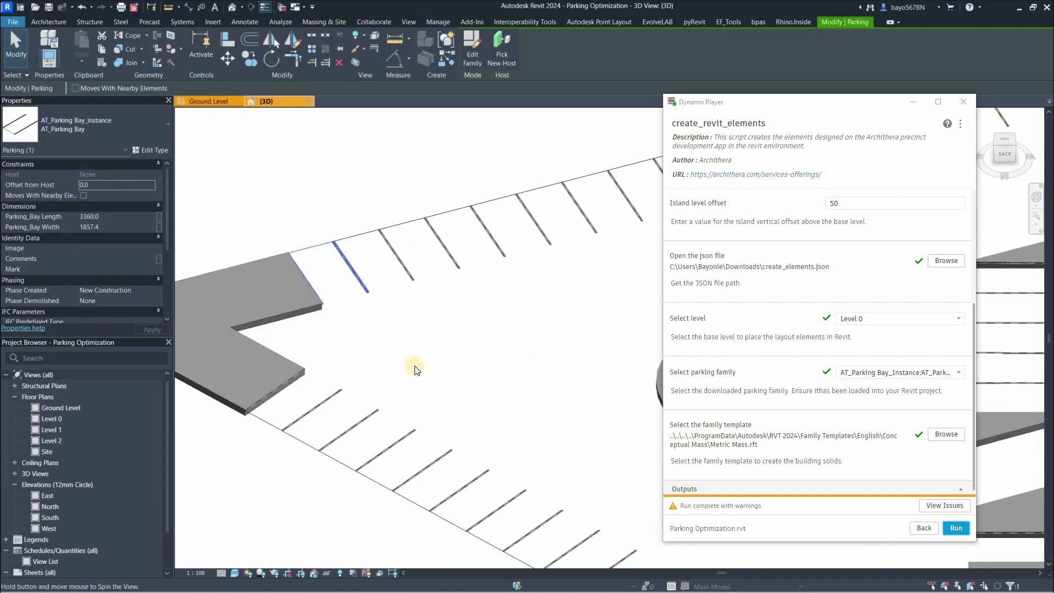
drag(416, 370, 348, 384)
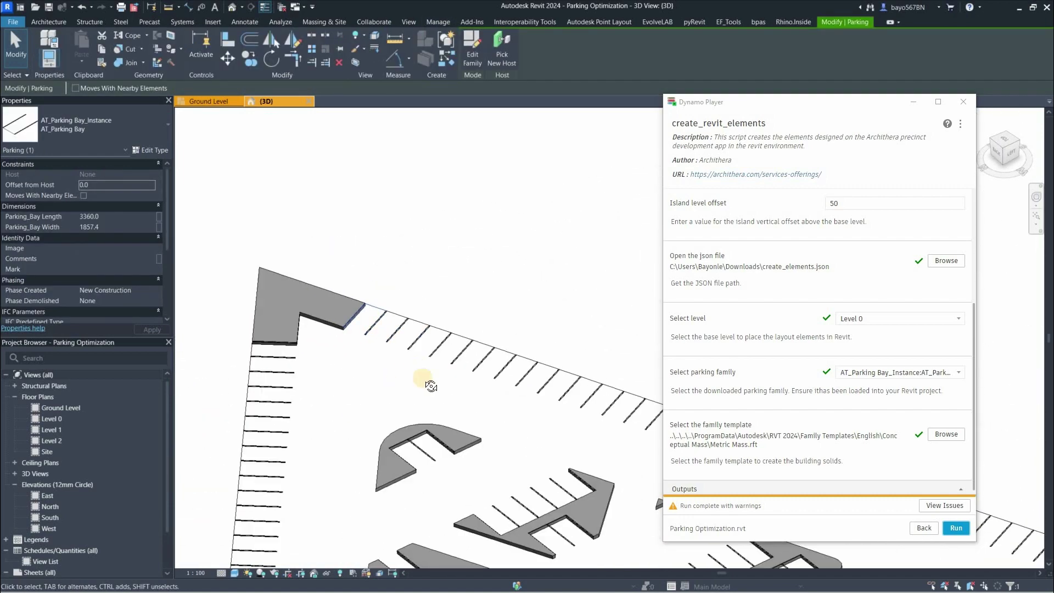
drag(556, 370, 445, 435)
scroll(482, 337, up, 3)
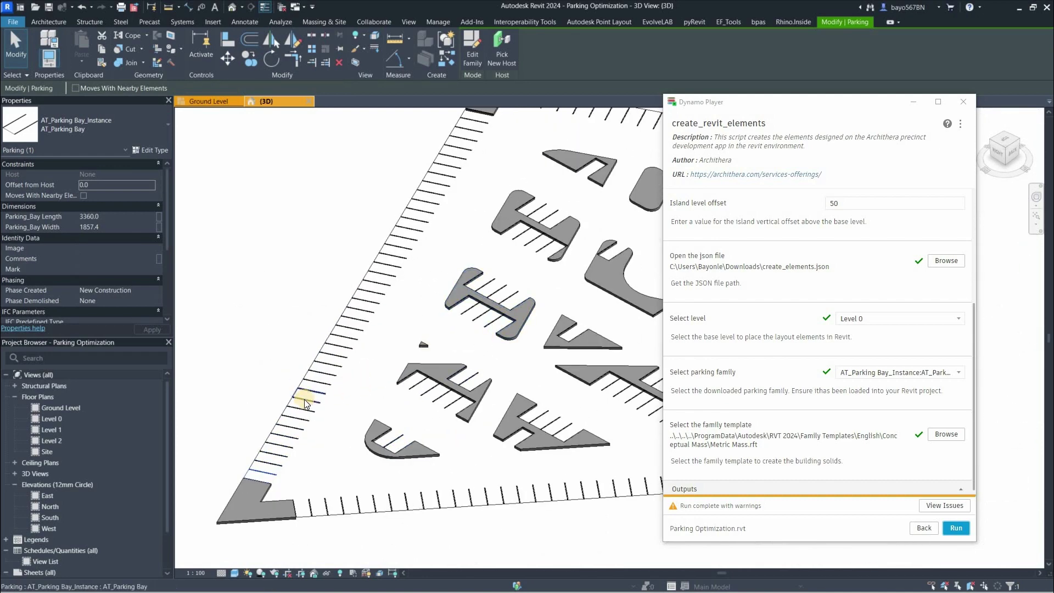
scroll(355, 386, down, 2)
scroll(496, 333, up, 2)
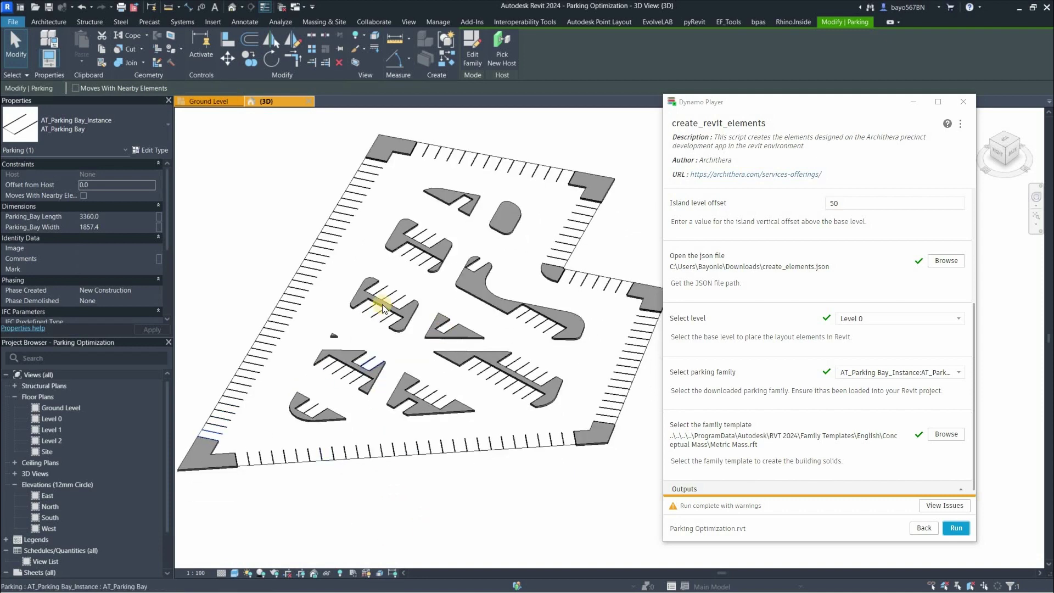
click(367, 278)
scroll(368, 281, up, 3)
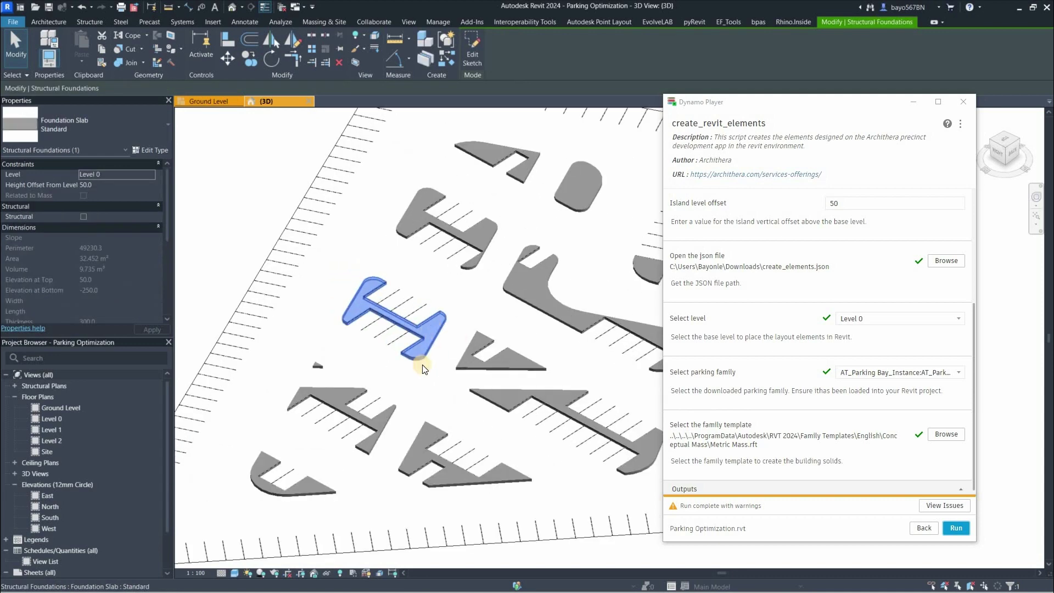
double_click(391, 323)
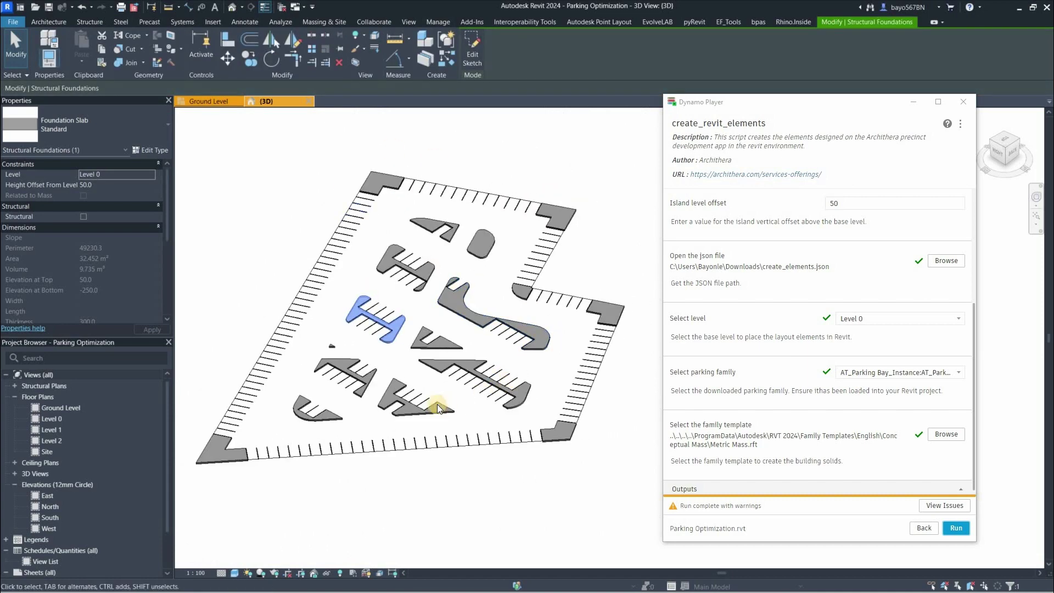
click(347, 399)
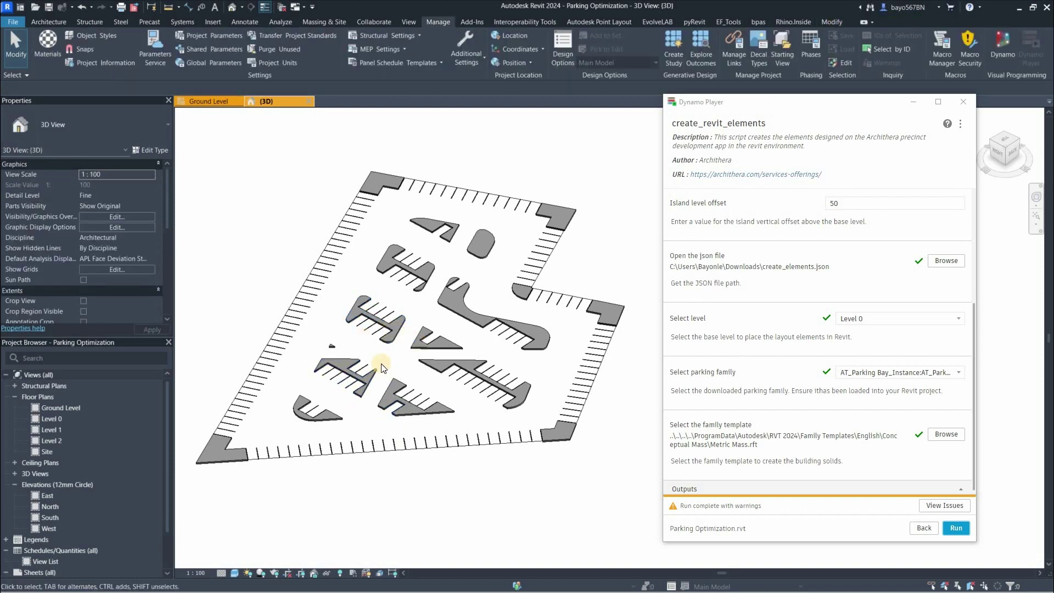